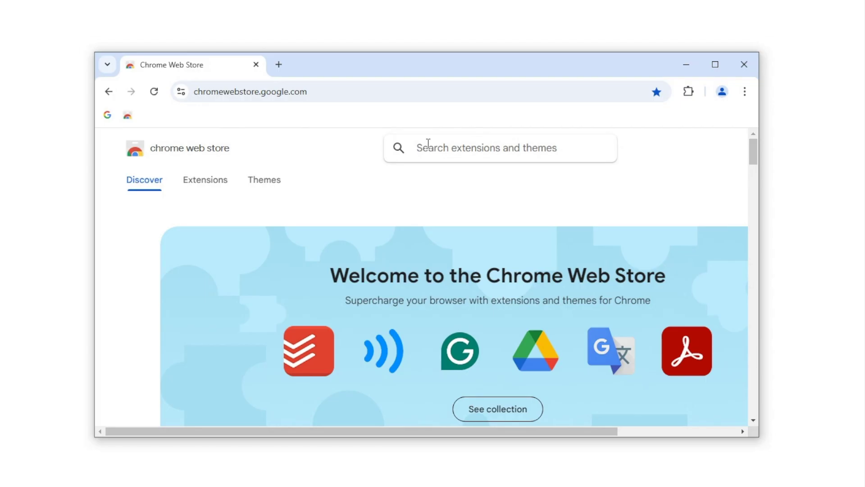
# - Search the Chrome Web Store for 'cisdem' and open the Cisdem Web Blocker extension
pyautogui.click(428, 148)
pyautogui.write('cisdem')
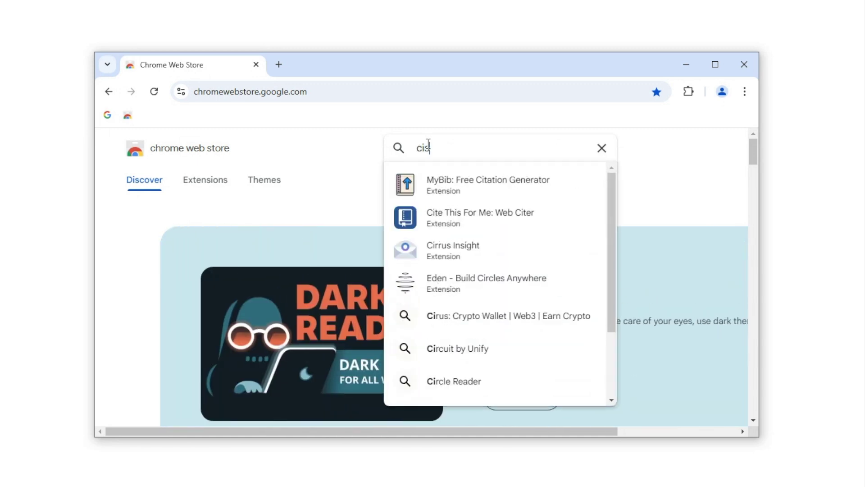
pyautogui.click(458, 185)
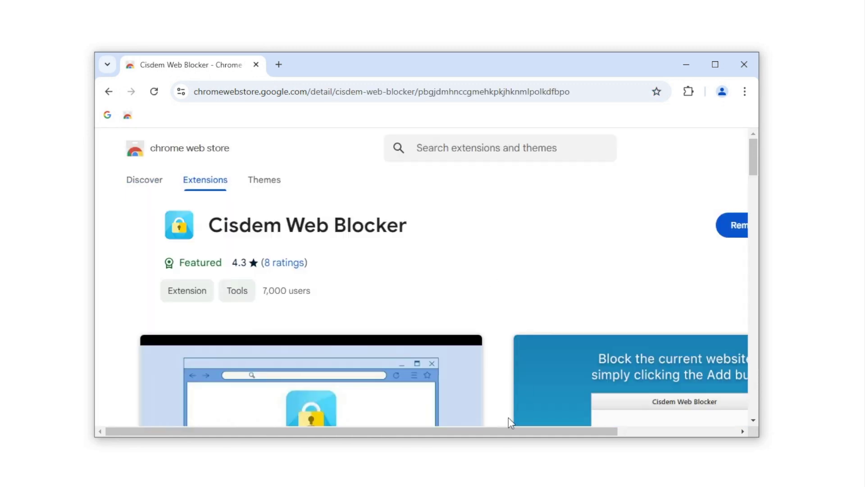
pyautogui.moveTo(510, 431); pyautogui.dragTo(588, 429)
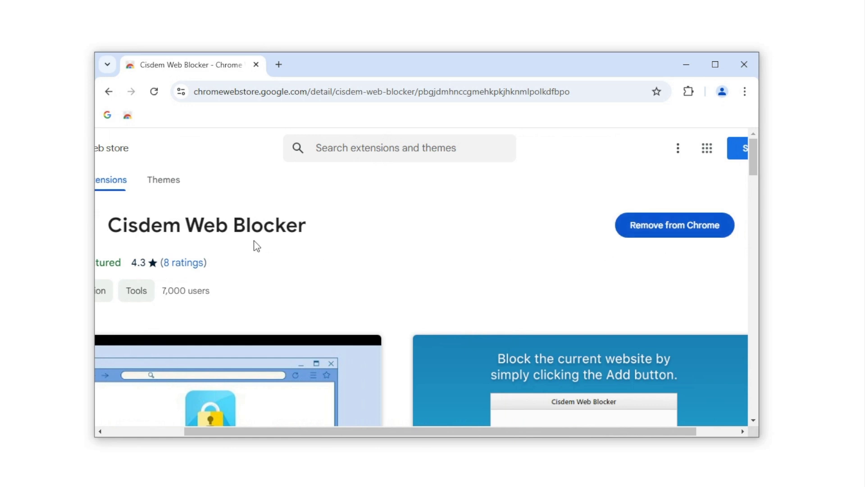
# - Enable Block Porn in the Cisdem Web Blocker extension's Block List
pyautogui.click(688, 91)
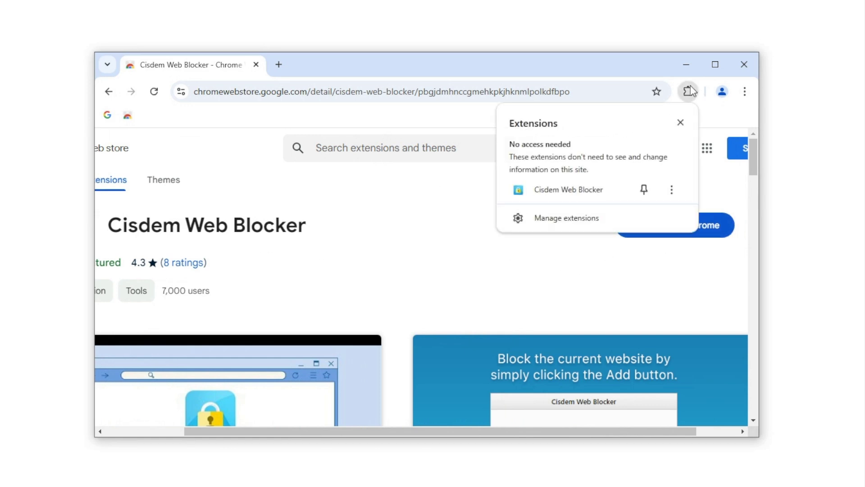
pyautogui.click(599, 189)
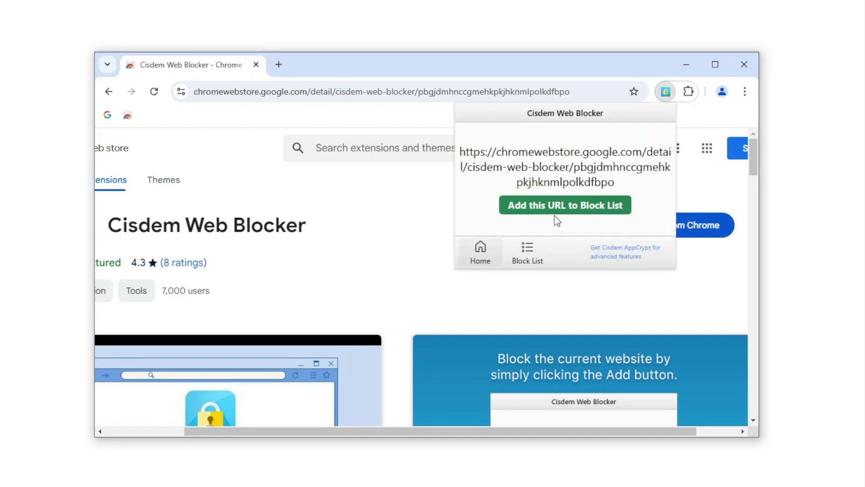
pyautogui.click(527, 252)
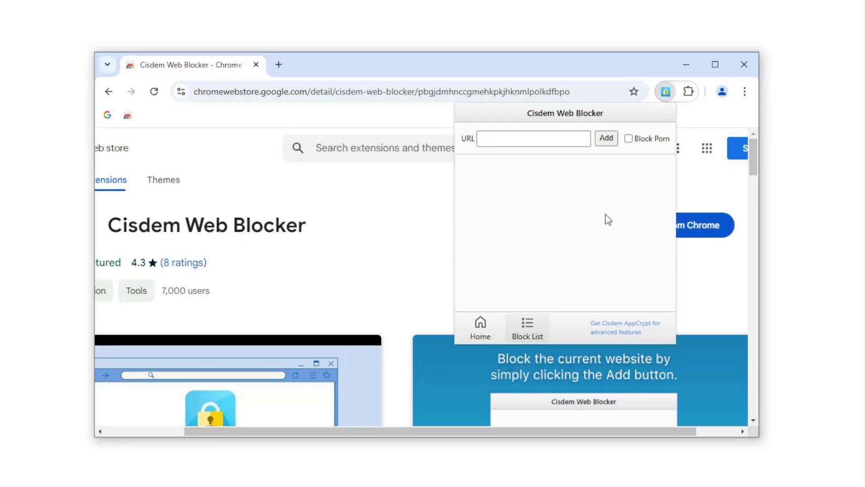
pyautogui.click(628, 138)
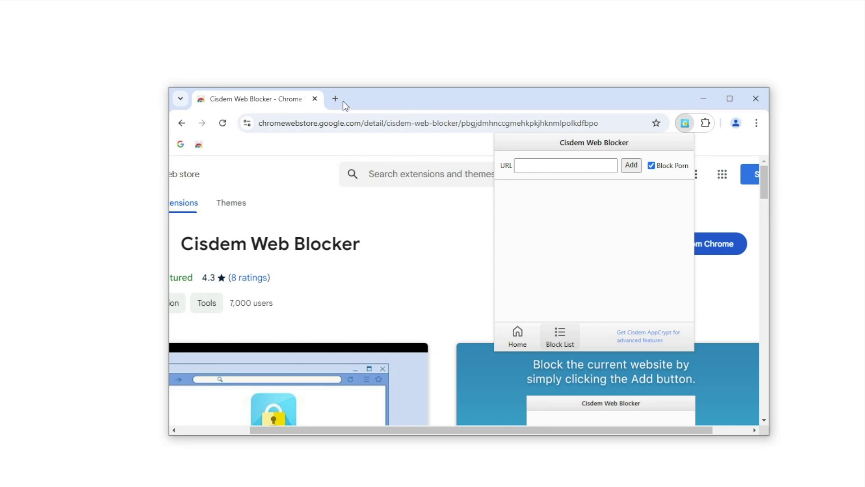
# - In a new tab, Google 'porn' and open the first result, landing on Cisdem's blocked page
pyautogui.click(339, 100)
pyautogui.click(181, 145)
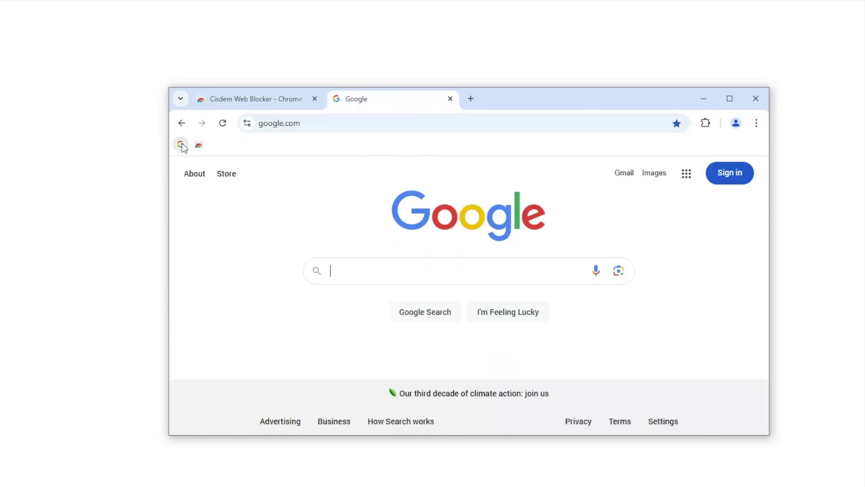
pyautogui.write('porn')
pyautogui.press('Return')
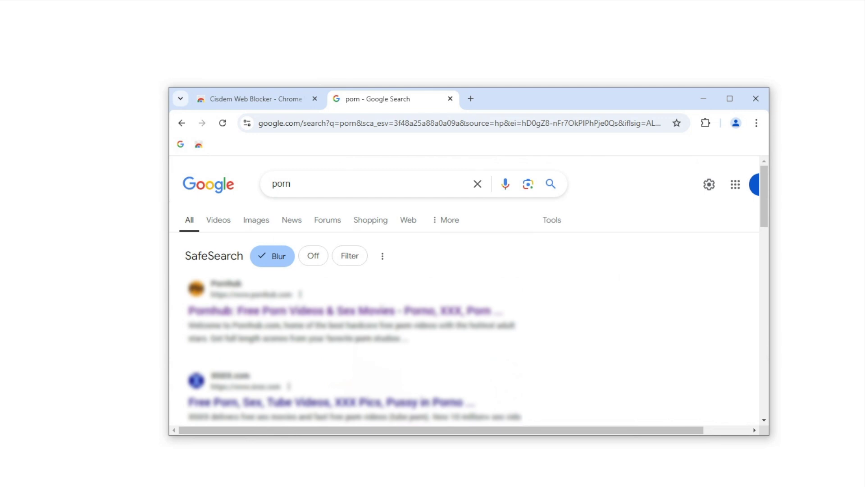
pyautogui.click(271, 311)
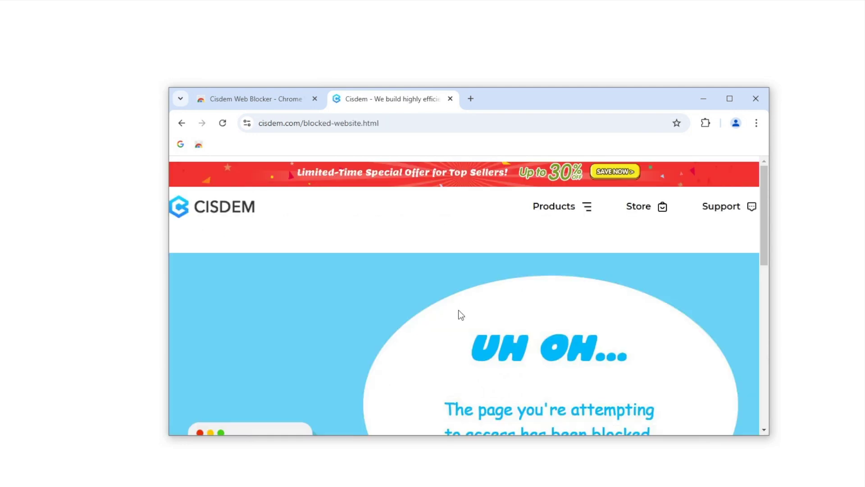
pyautogui.scroll(-3, 600, 235)
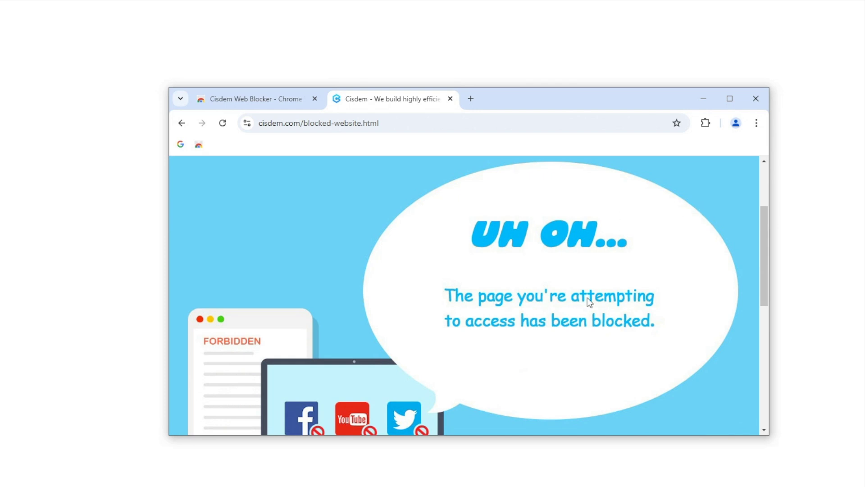
# - Turn on Allow in Incognito on Cisdem Web Blocker's extension management page
pyautogui.click(705, 127)
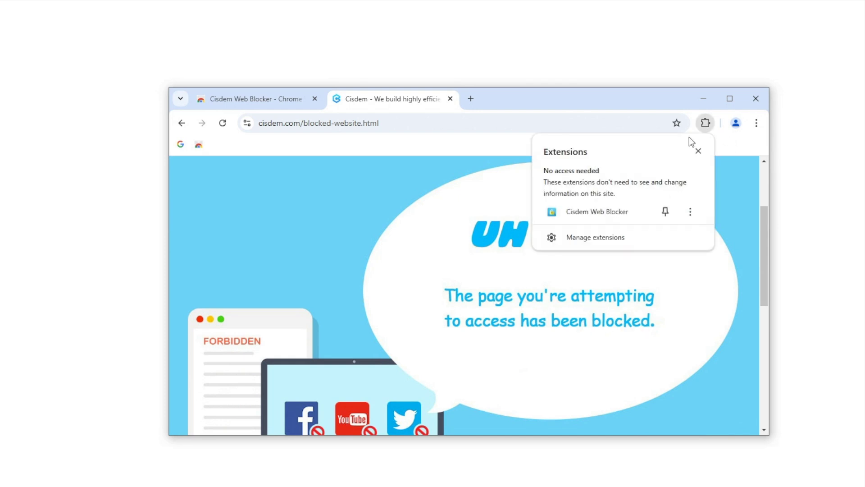
pyautogui.click(688, 213)
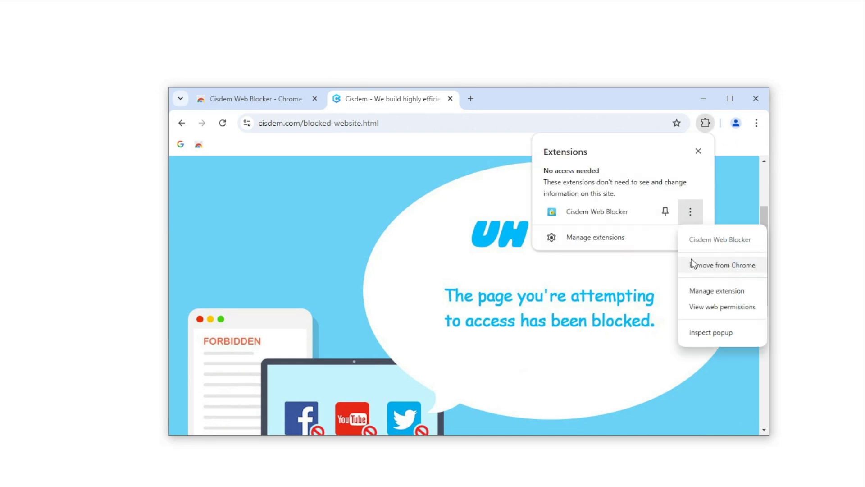
pyautogui.click(689, 292)
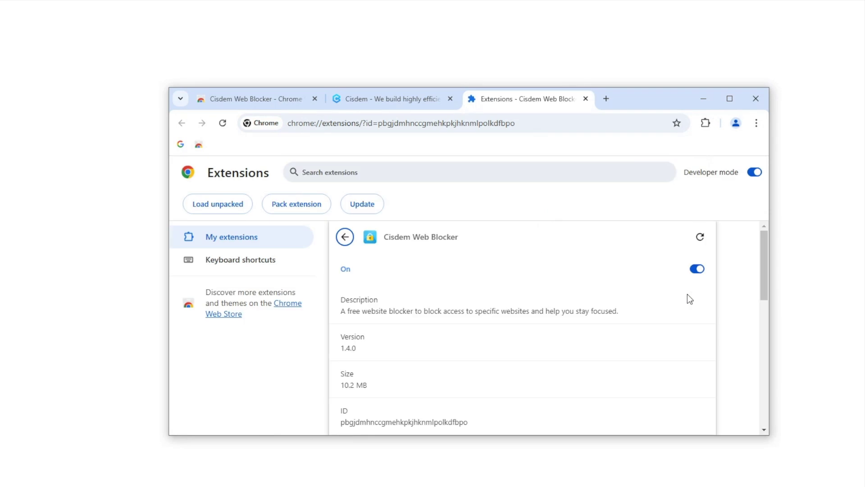
pyautogui.scroll(-5, 688, 294)
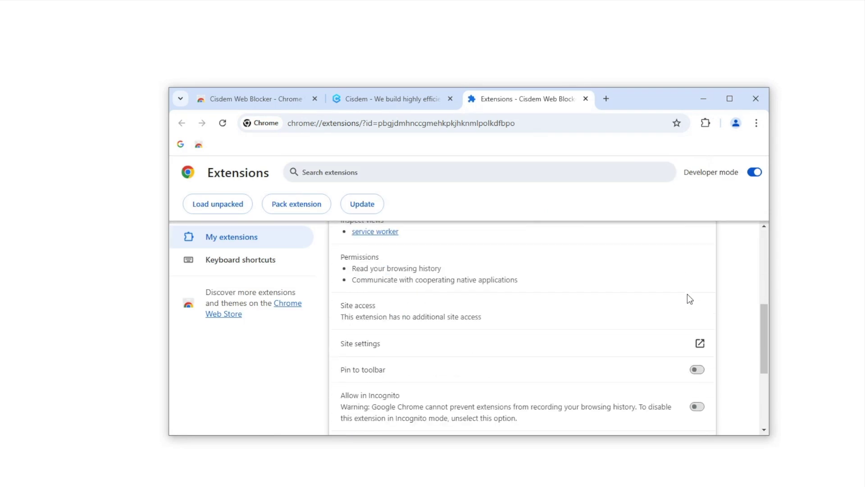
pyautogui.scroll(-3, 688, 298)
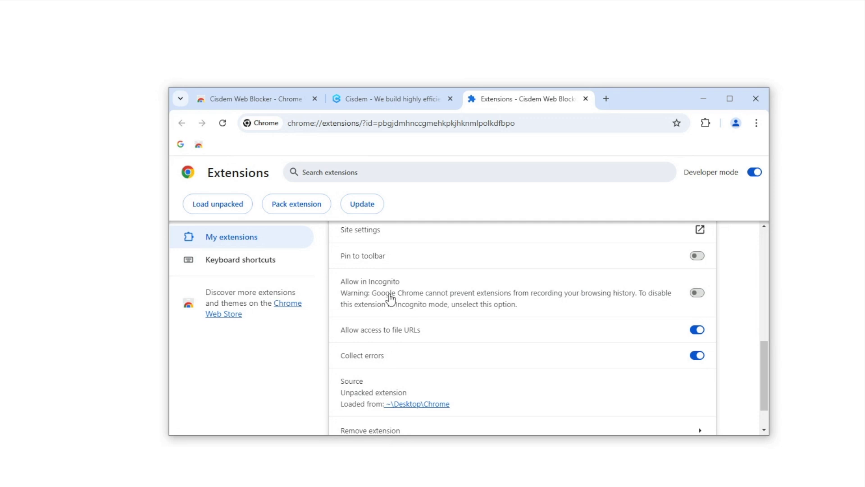
pyautogui.click(698, 293)
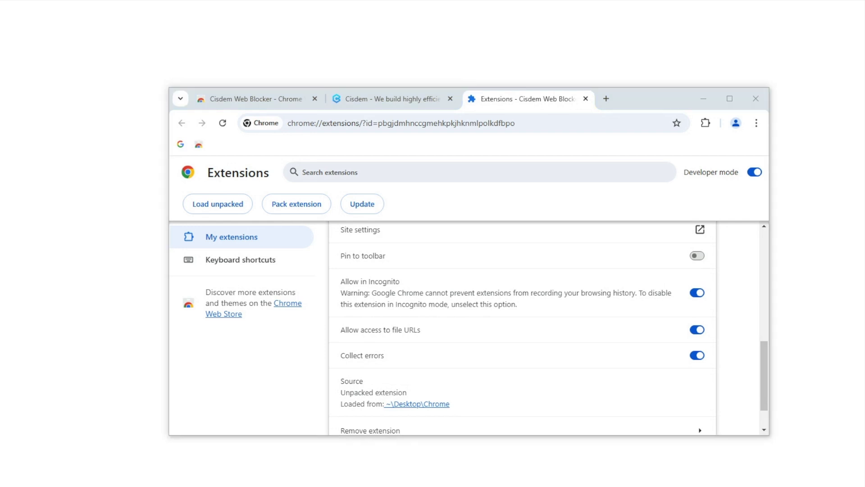
# - In a new Incognito window, search Google for 'porn' to test the blocker
pyautogui.hotkey('ctrl', 'shift', 'n')
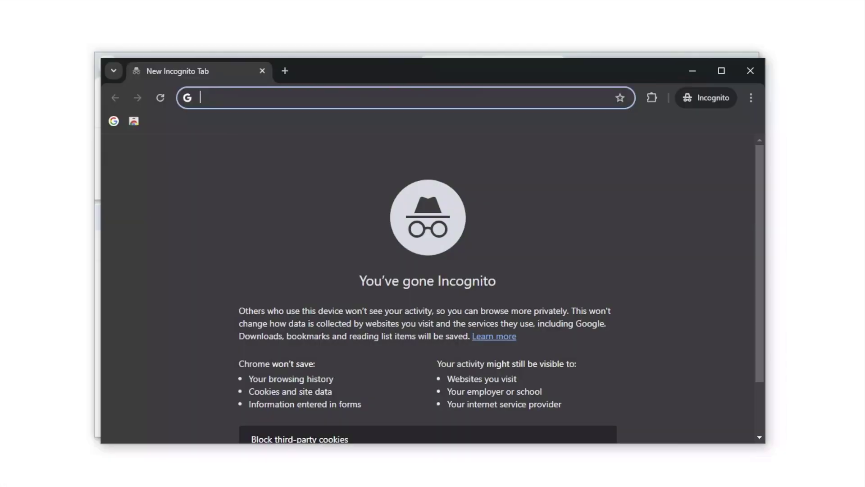
pyautogui.click(114, 122)
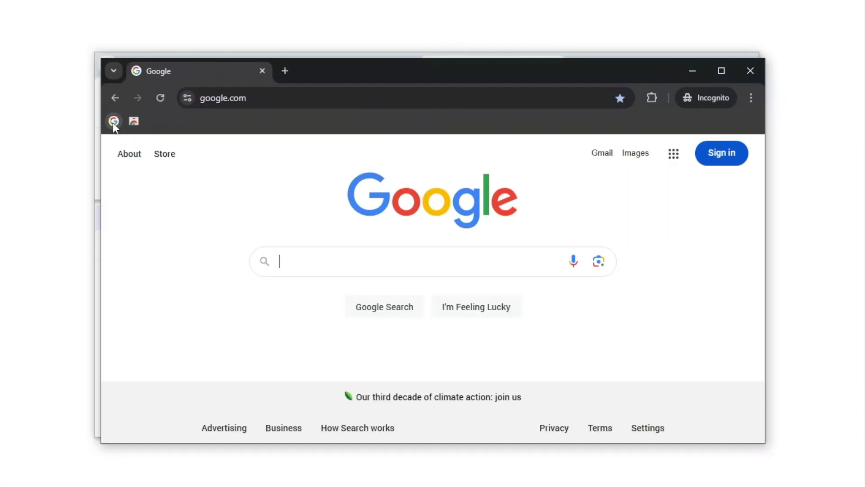
pyautogui.write('porn')
pyautogui.press('Return')
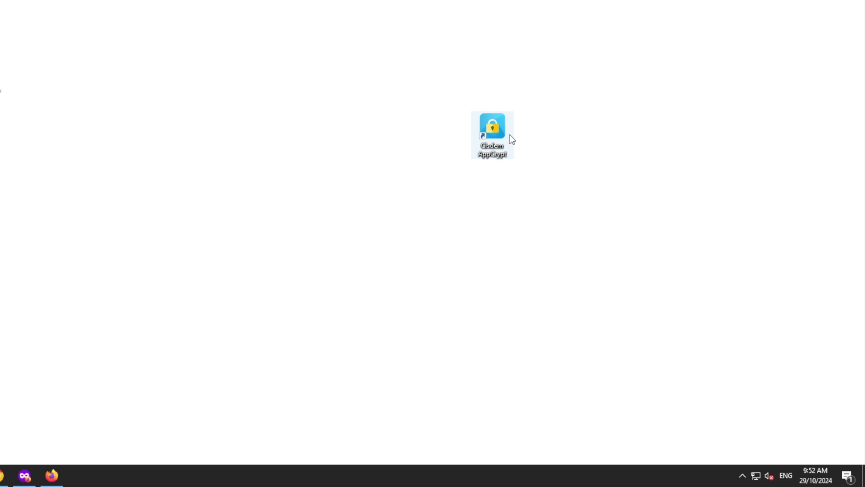
# - Launch Cisdem AppCrypt from its desktop shortcut and move its window to the right
pyautogui.click(501, 128)
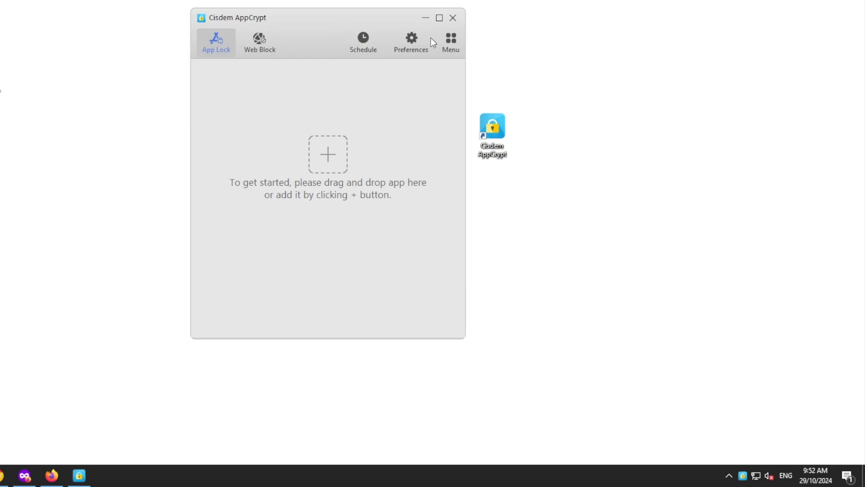
pyautogui.moveTo(340, 26); pyautogui.dragTo(563, 49)
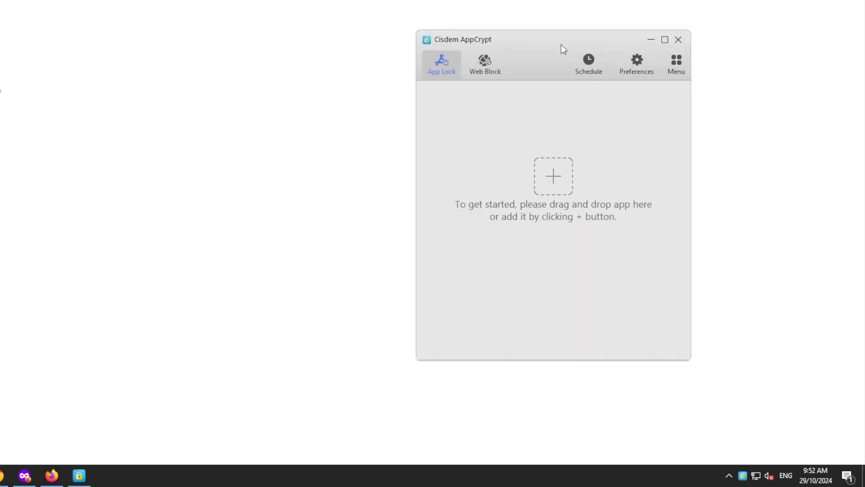
# - In Web Block, check which browser extensions are installed via the main menu
pyautogui.click(487, 66)
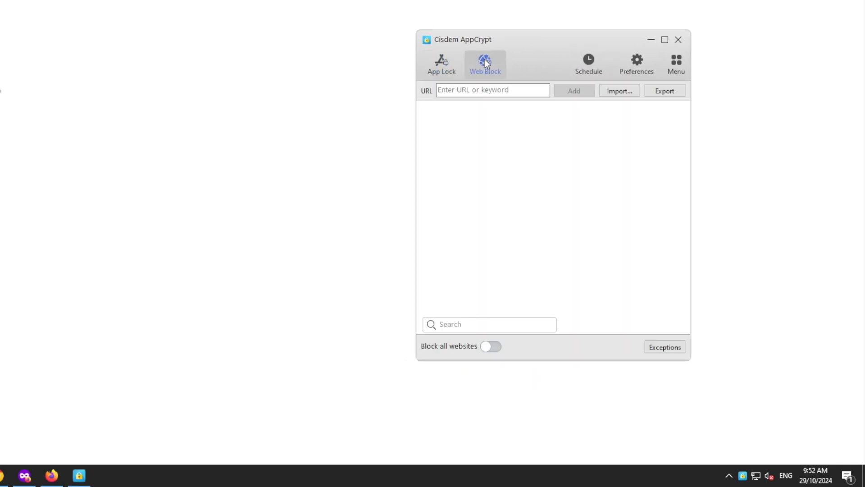
pyautogui.click(676, 63)
pyautogui.click(696, 122)
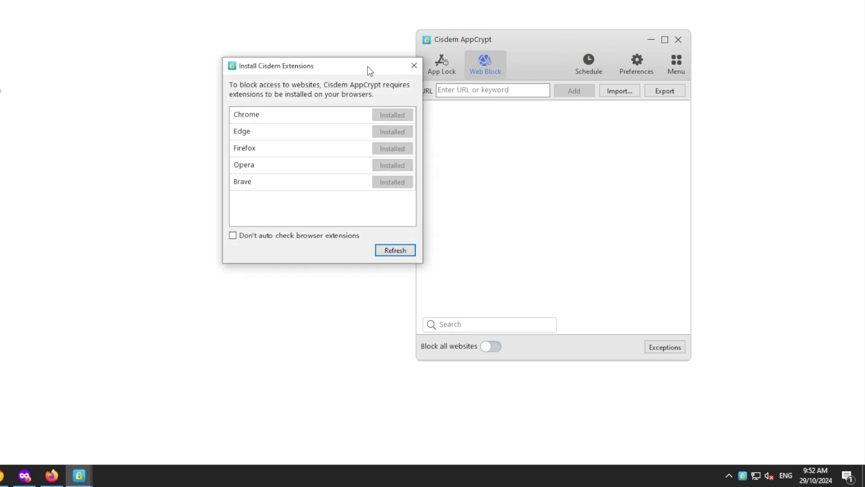
pyautogui.moveTo(368, 67); pyautogui.dragTo(598, 115)
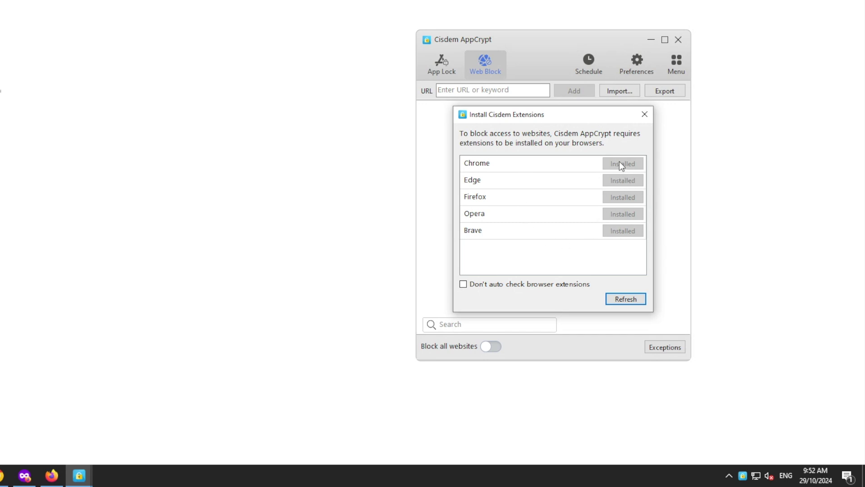
# - Check the Cisdem Web Blocker popup in Chrome, then minimise Chrome to return to AppCrypt
pyautogui.moveTo(3, 476)
pyautogui.click(27, 419)
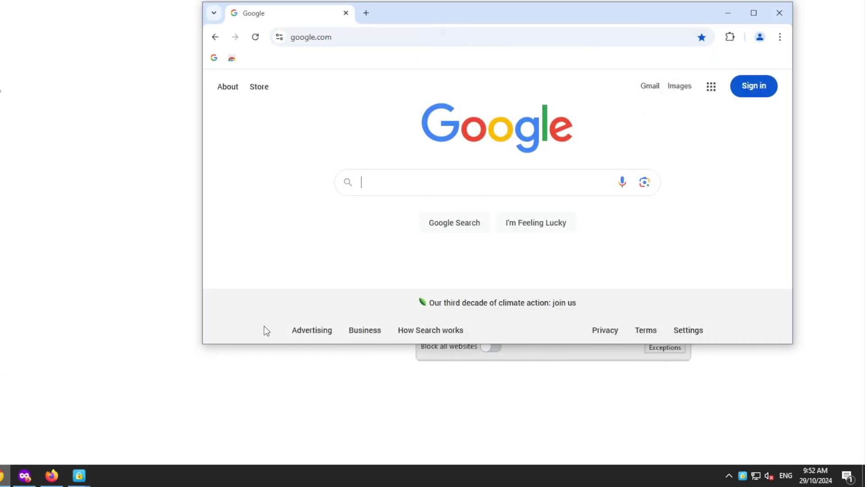
pyautogui.click(730, 37)
pyautogui.click(647, 120)
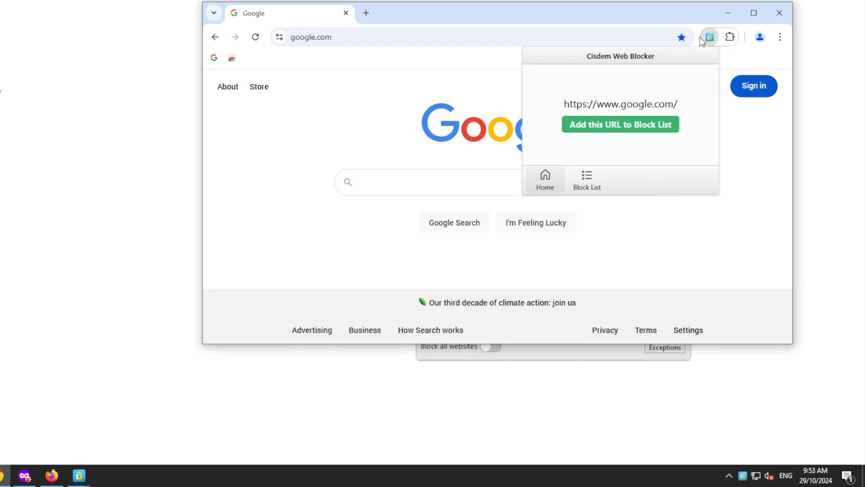
pyautogui.click(728, 13)
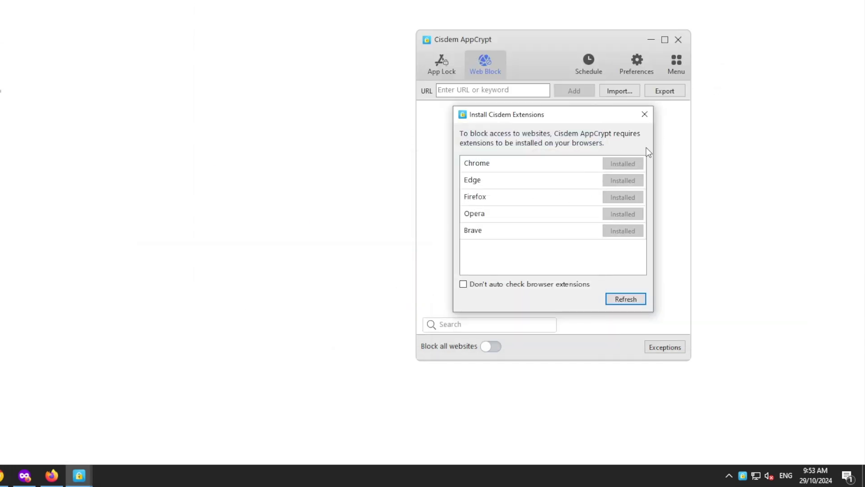
# - Block pornhub.com and youtube.com, and import the preset Social Sites category
pyautogui.click(649, 117)
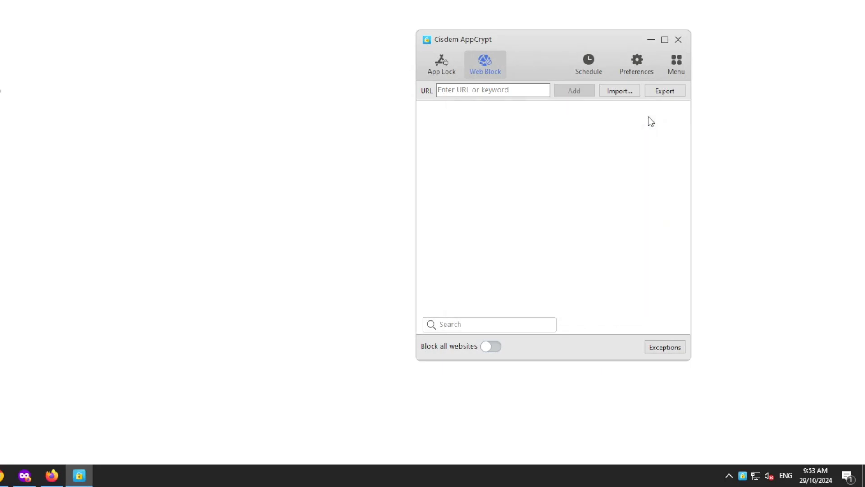
pyautogui.click(532, 86)
pyautogui.write('p')
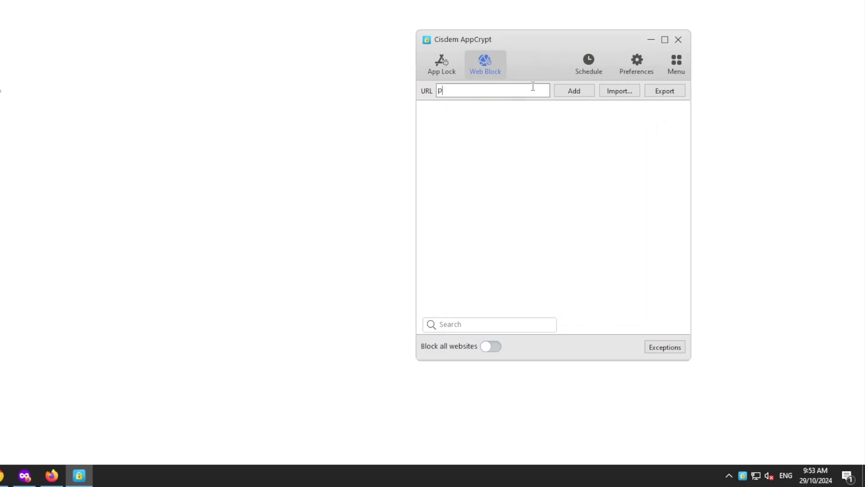
pyautogui.write('ornhub.com')
pyautogui.click(579, 93)
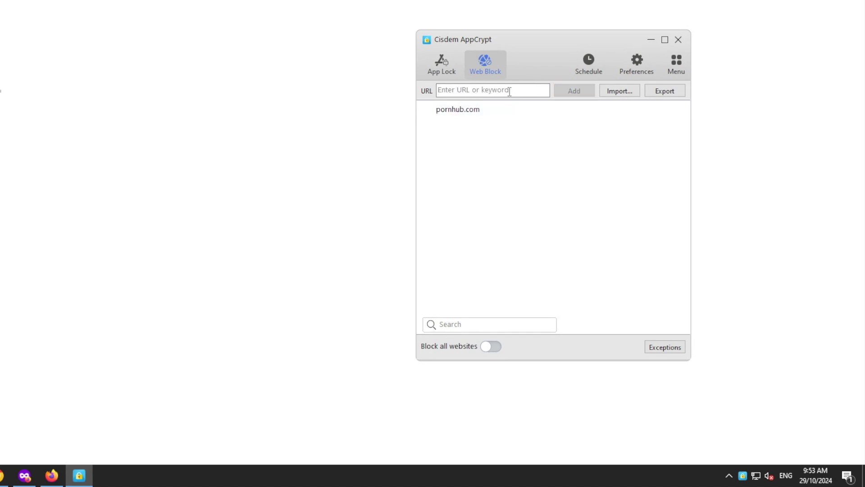
pyautogui.click(510, 91)
pyautogui.write('youtube.c')
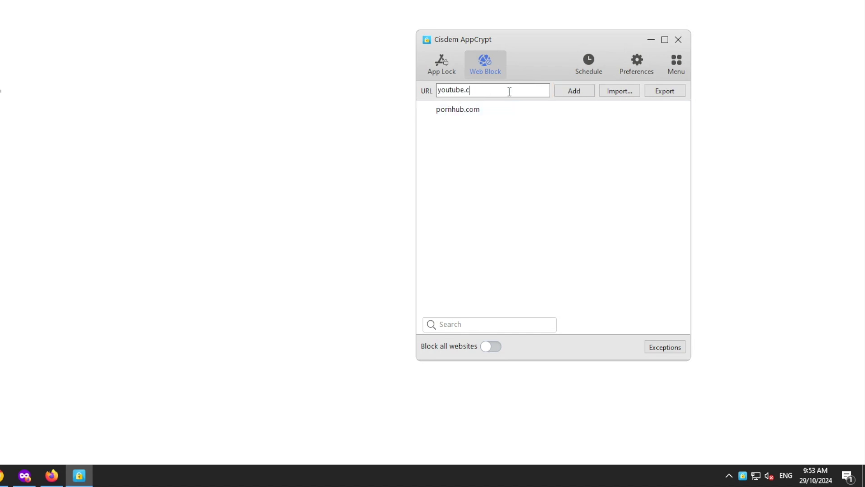
pyautogui.write('om')
pyautogui.click(572, 92)
pyautogui.click(618, 89)
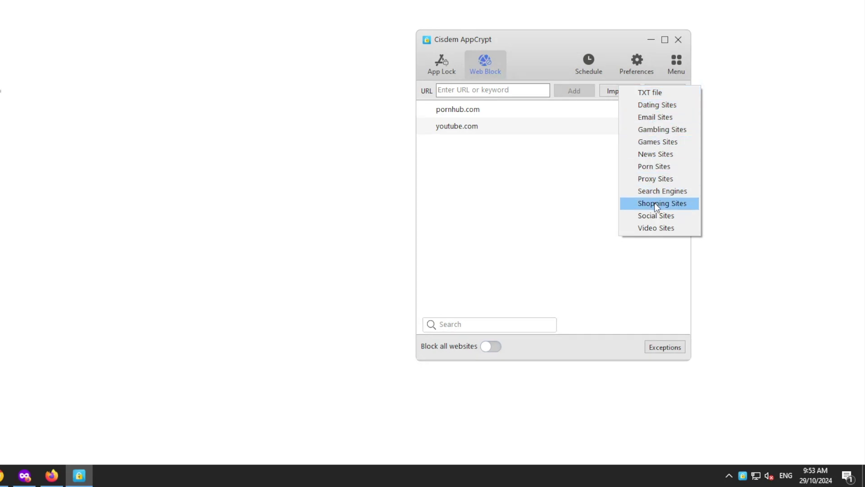
pyautogui.click(651, 215)
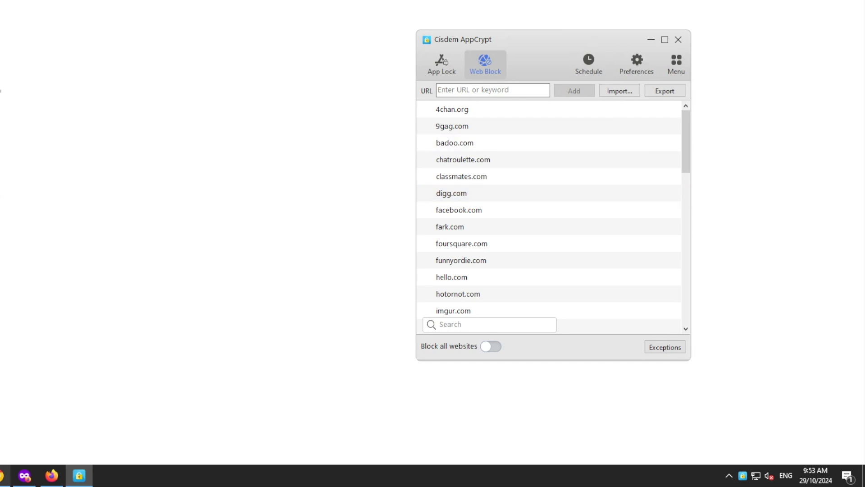
# - Close AppCrypt and visit youtube.com in Chrome to confirm it is blocked
pyautogui.click(680, 41)
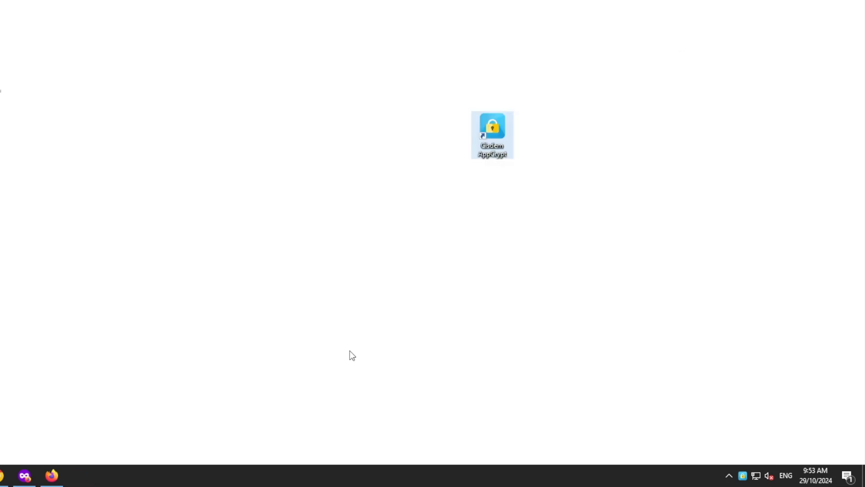
pyautogui.click(2, 477)
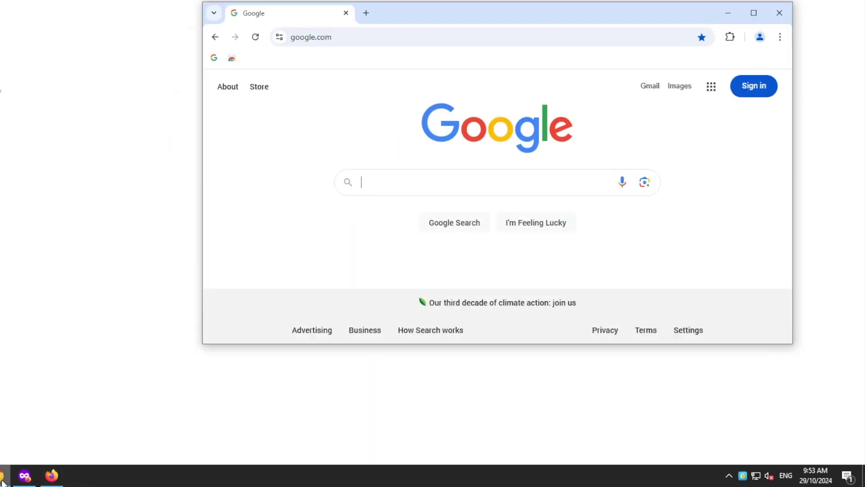
pyautogui.click(399, 178)
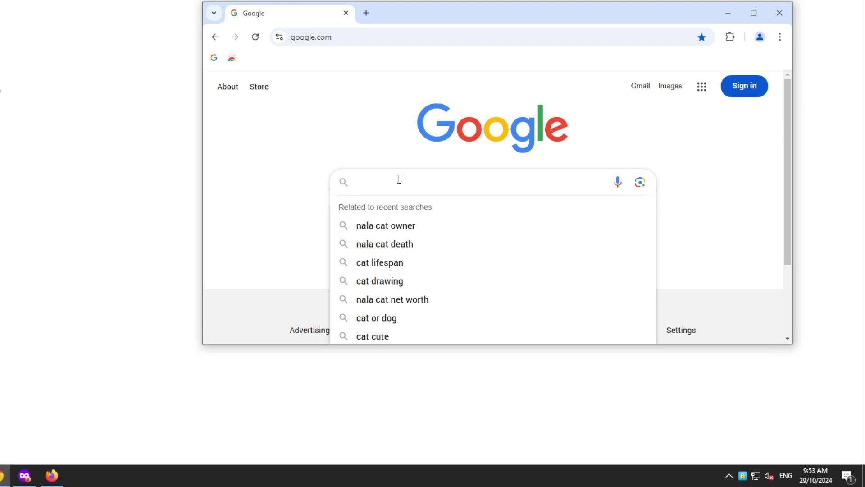
pyautogui.click(338, 36)
pyautogui.write('youtub')
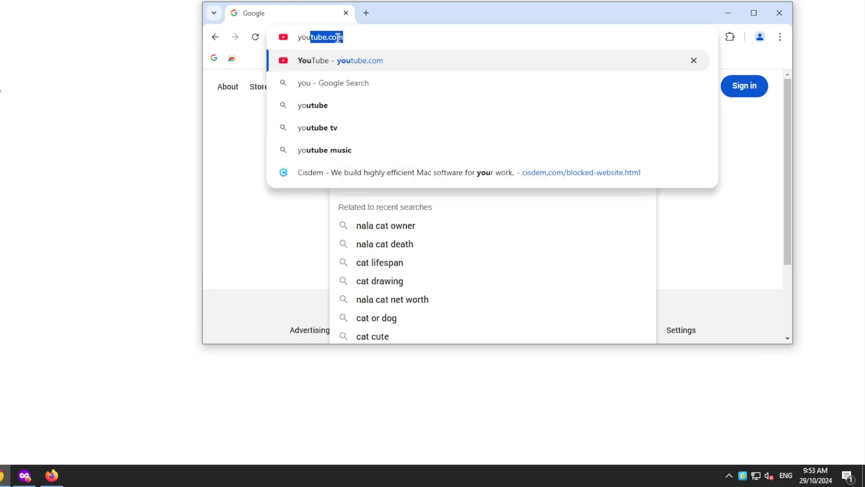
pyautogui.click(342, 59)
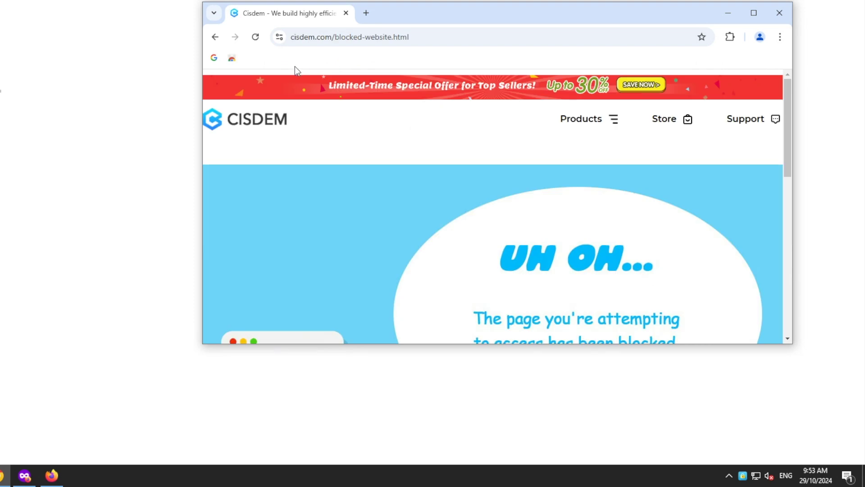
# - Search Google for 'porn' to confirm the search is blocked
pyautogui.click(215, 58)
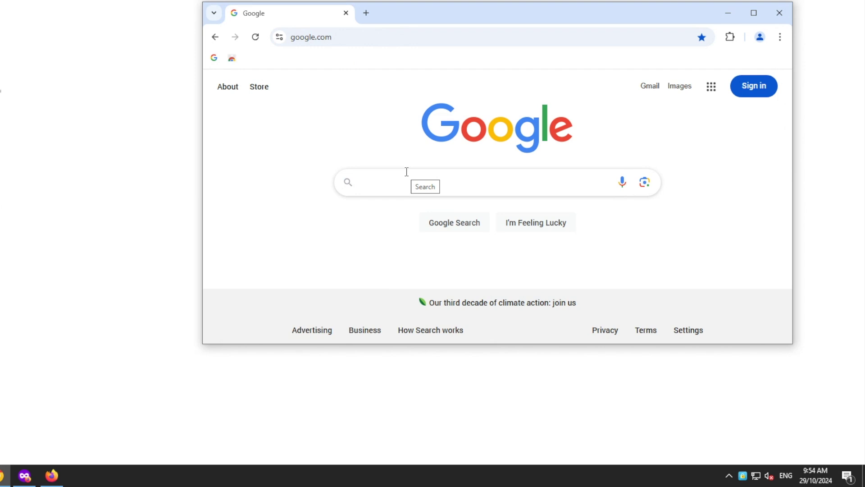
pyautogui.write('porn')
pyautogui.press('Return')
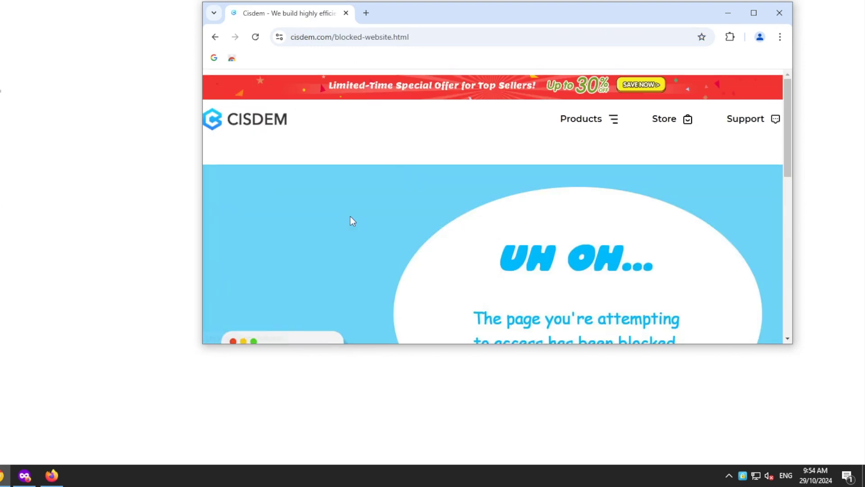
# - Add 'porn' as a blocked keyword in AppCrypt, then return to Chrome's Google search box
pyautogui.click(215, 59)
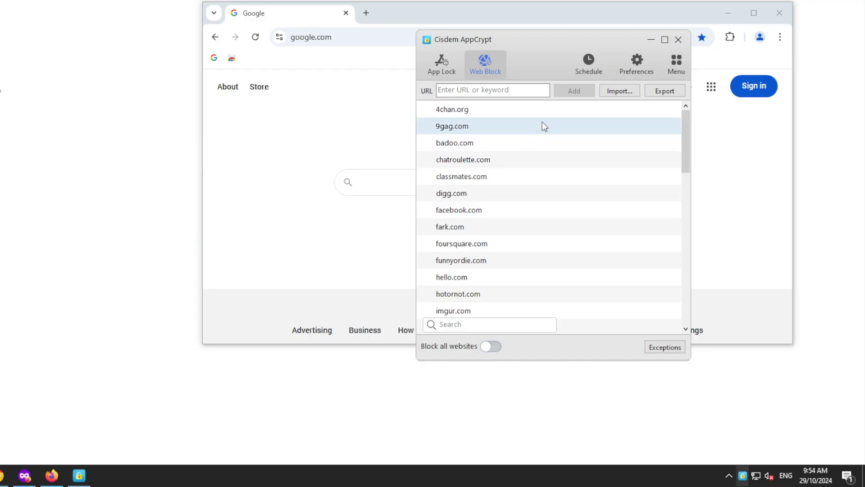
pyautogui.click(522, 94)
pyautogui.write('porn')
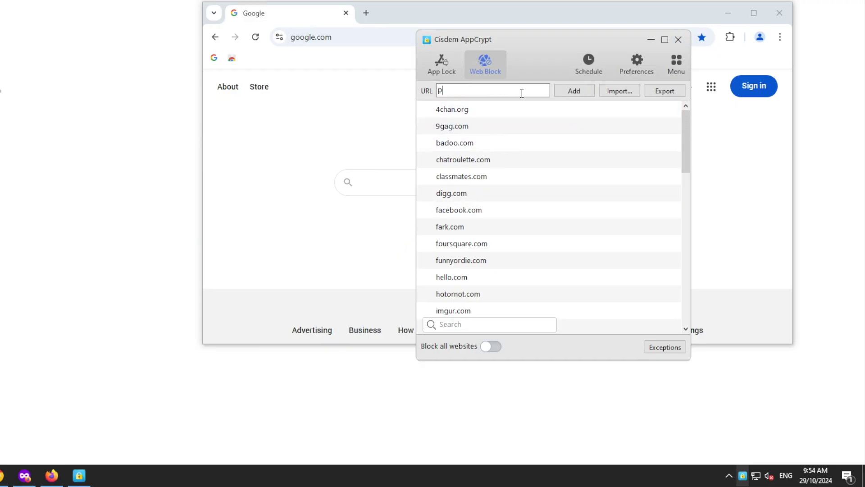
pyautogui.click(576, 91)
pyautogui.click(327, 119)
pyautogui.click(380, 181)
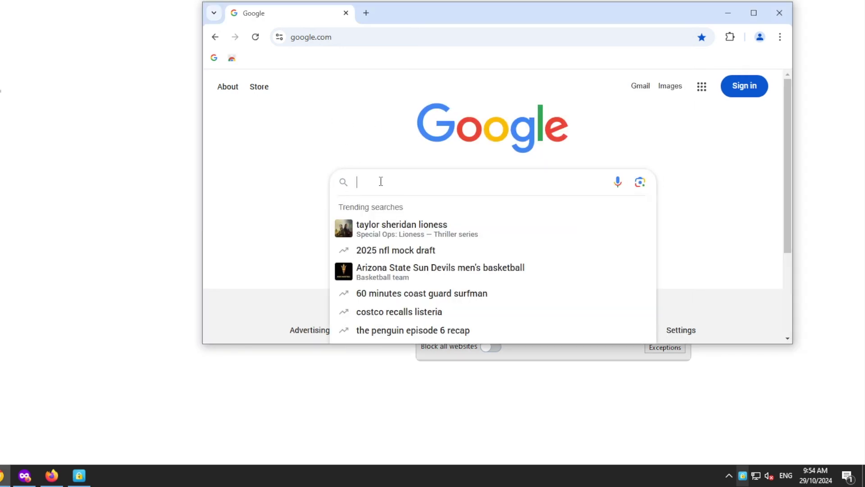
# - Google 'porn' (blocked) and 'cat' (normal results), then minimise Chrome
pyautogui.write('porn')
pyautogui.press('Return')
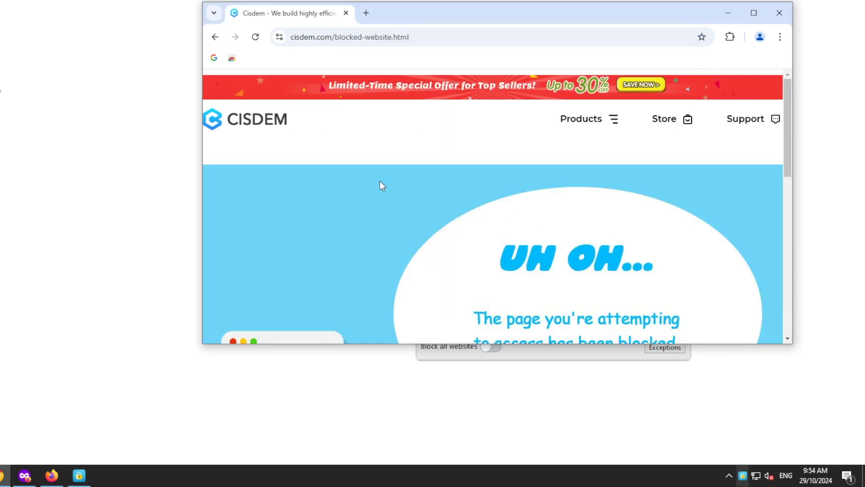
pyautogui.click(214, 59)
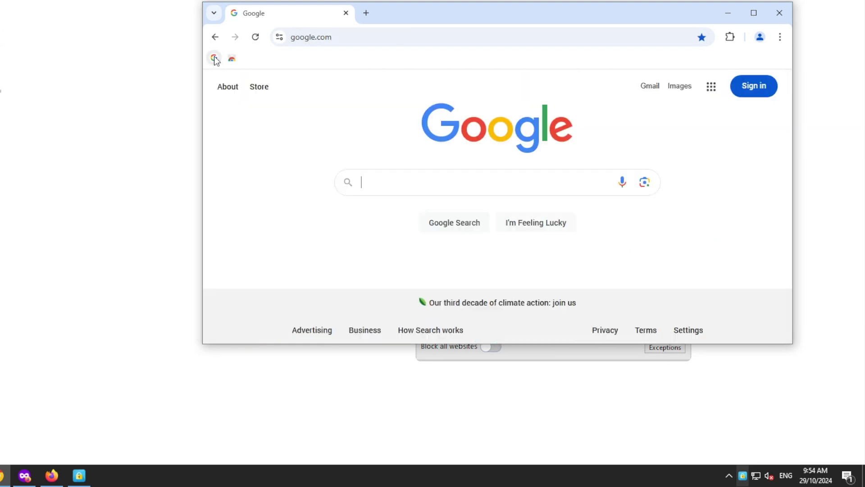
pyautogui.write('cat')
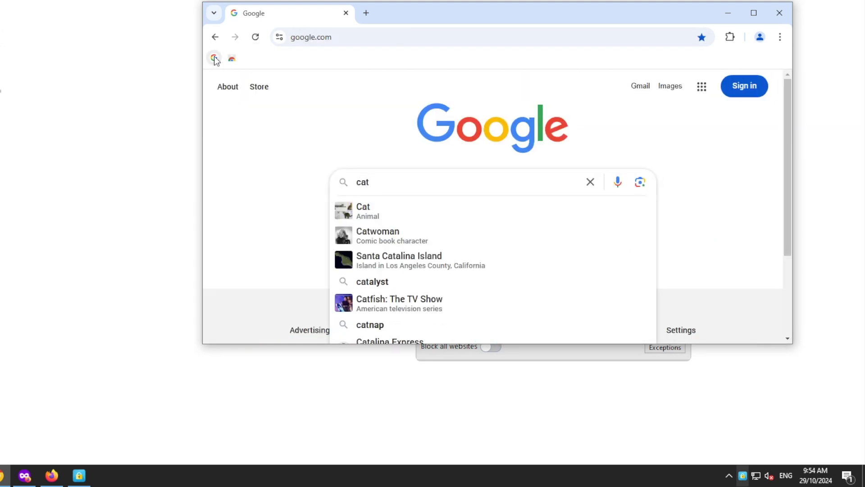
pyautogui.press('Return')
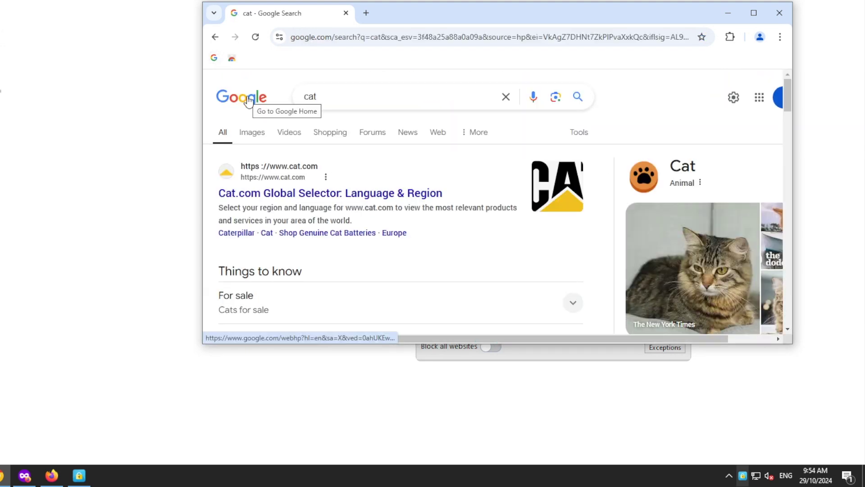
pyautogui.click(248, 100)
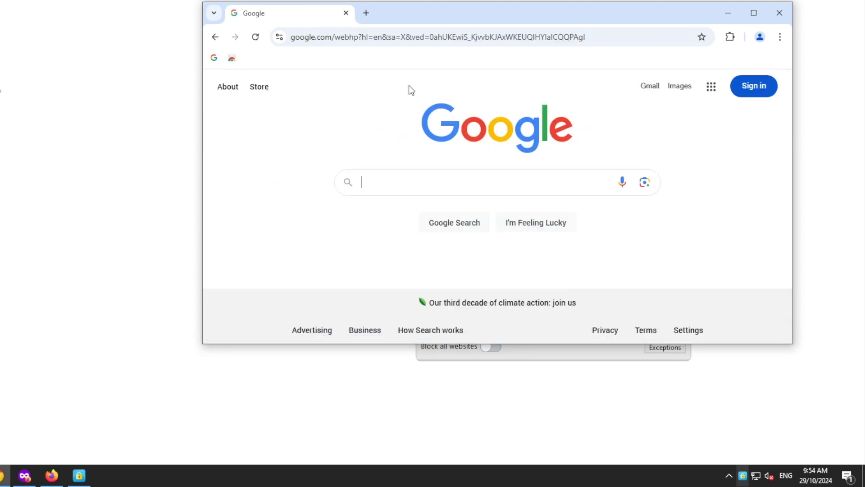
pyautogui.click(729, 13)
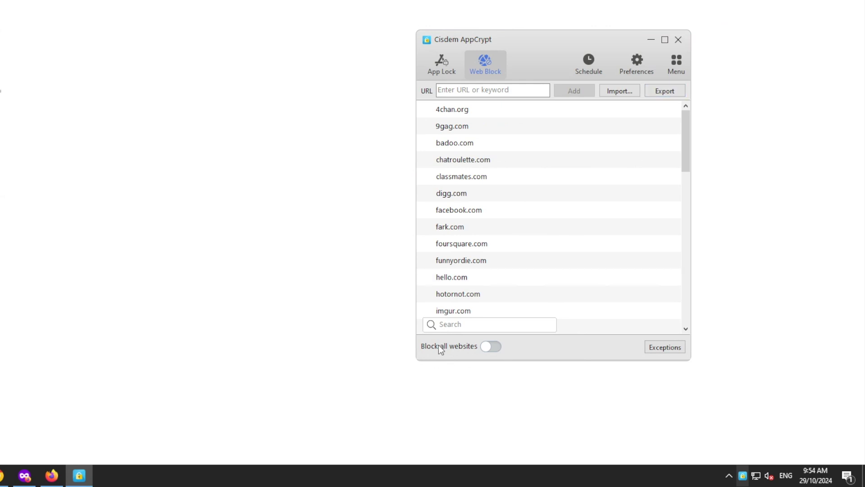
# - Block all websites and add ted.com as the only Always Allow exception
pyautogui.click(495, 346)
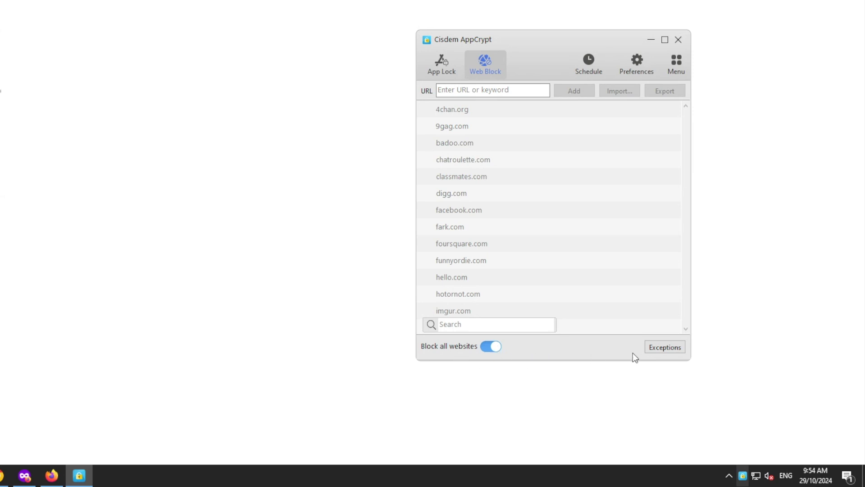
pyautogui.click(665, 347)
pyautogui.moveTo(366, 22); pyautogui.dragTo(604, 54)
pyautogui.click(499, 64)
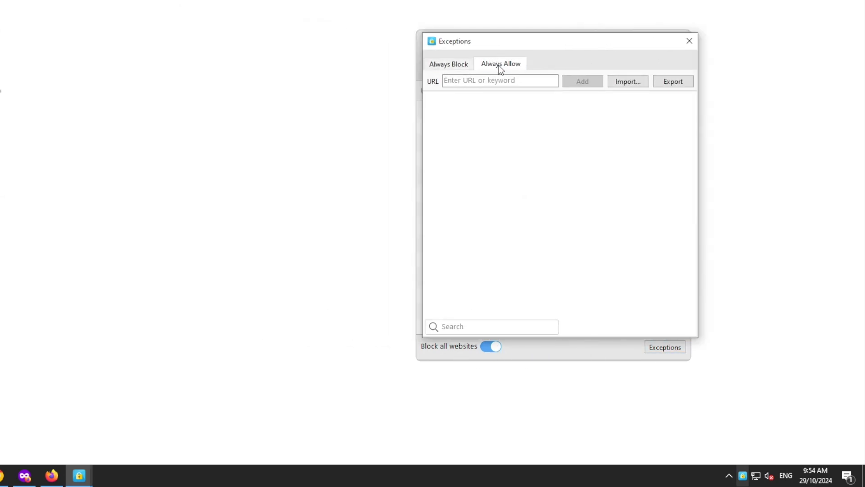
pyautogui.click(503, 80)
pyautogui.write('ted.com')
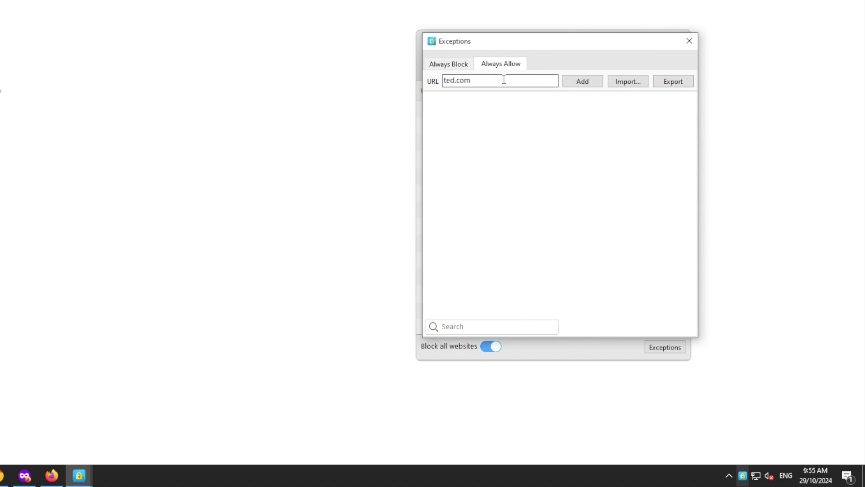
pyautogui.click(578, 83)
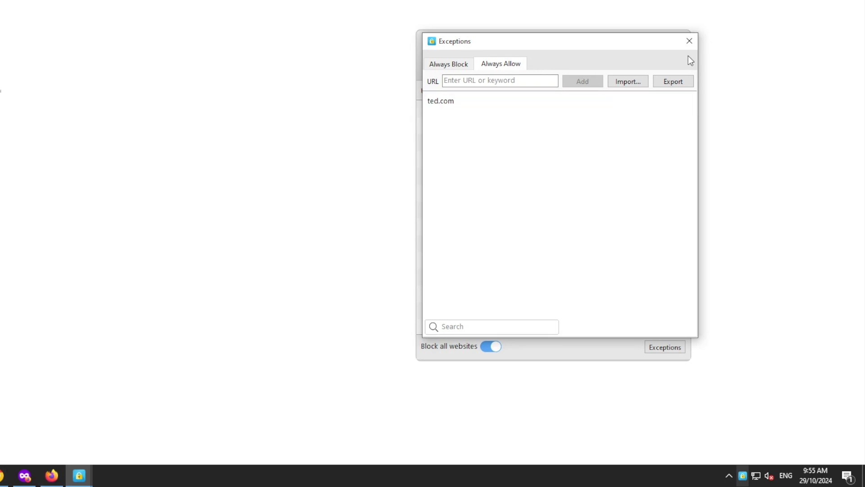
pyautogui.click(690, 41)
# - Close AppCrypt, bring Chrome back and clear its address bar
pyautogui.click(678, 40)
pyautogui.click(3, 476)
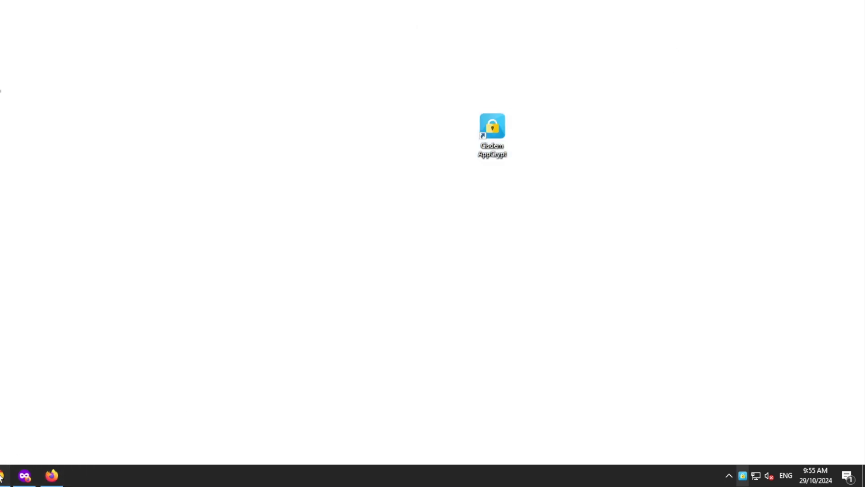
pyautogui.click(214, 58)
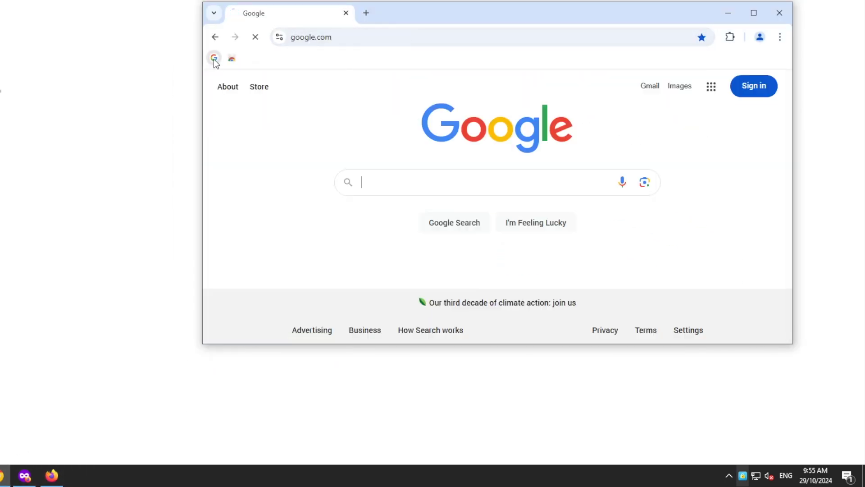
pyautogui.click(320, 37)
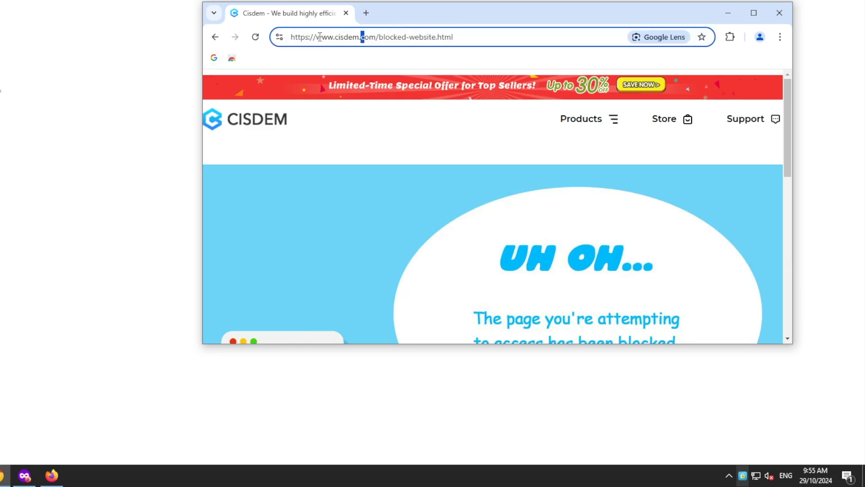
pyautogui.press('super+a')
pyautogui.press('Escape')
pyautogui.hotkey('ctrl', 'a')
pyautogui.press('BackSpace')
# - Load ted.com, reload it after the connection error, dismiss the pop-up, then minimize Chrome
pyautogui.write('ted.')
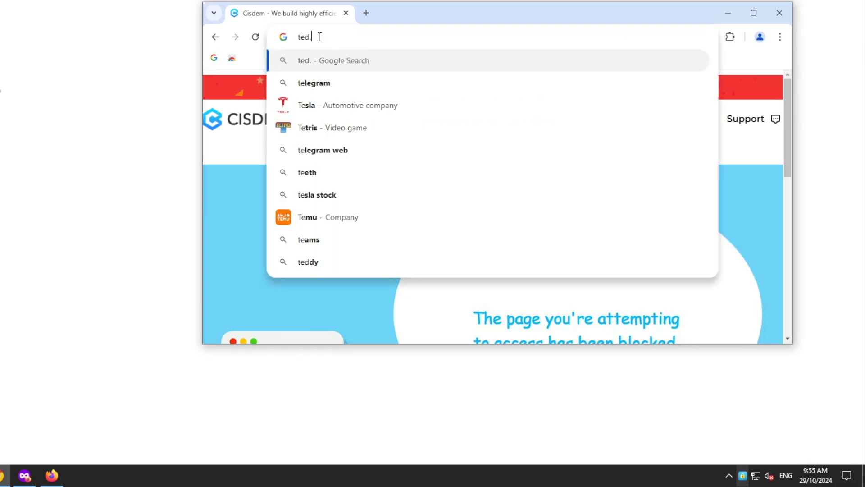
pyautogui.write('com')
pyautogui.press('Return')
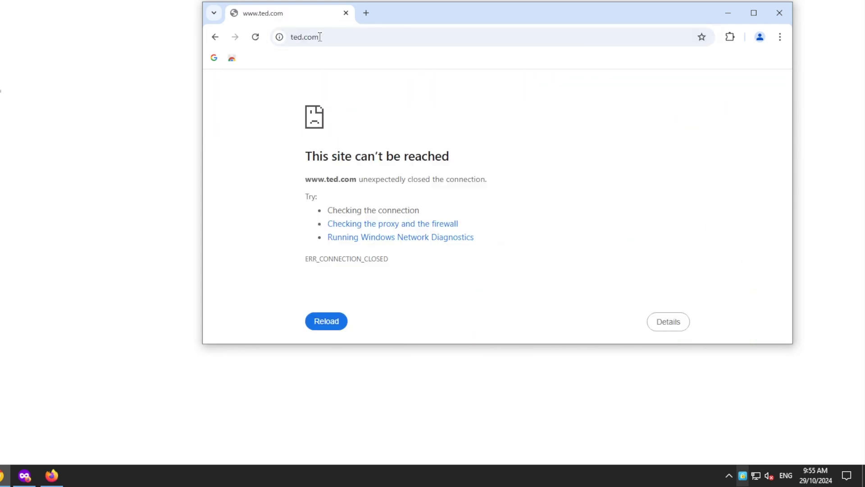
pyautogui.rightClick(536, 139)
pyautogui.click(410, 99)
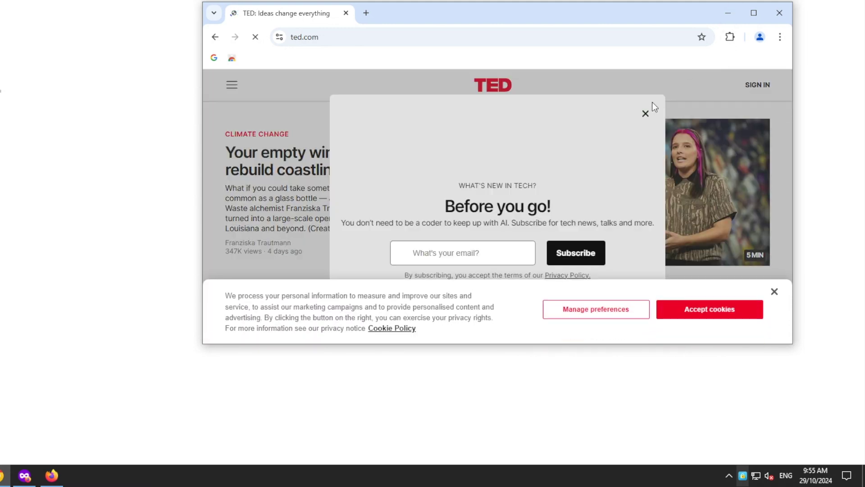
pyautogui.click(646, 111)
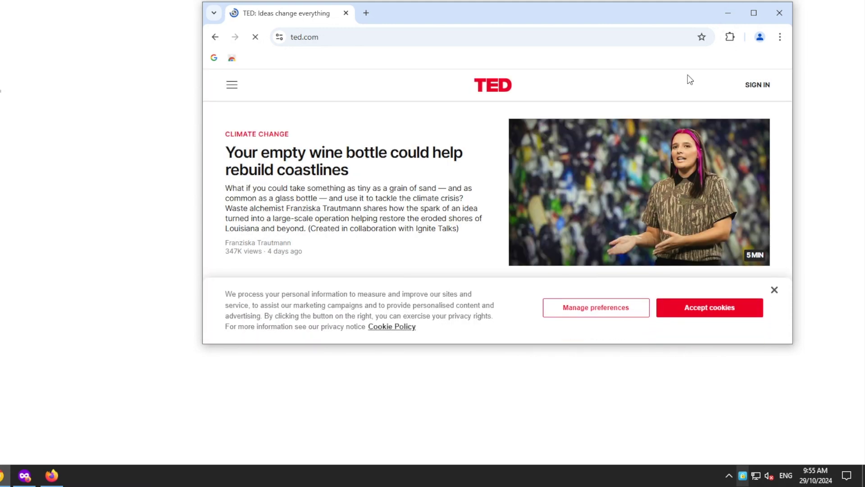
pyautogui.click(727, 13)
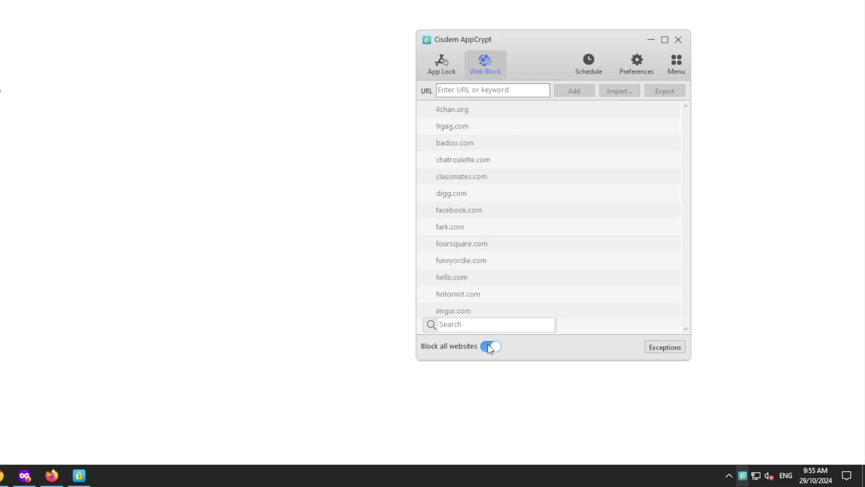
# - Turn off Block all websites and give facebook.com a custom Working Day schedule of 09:00–17:00
pyautogui.click(491, 346)
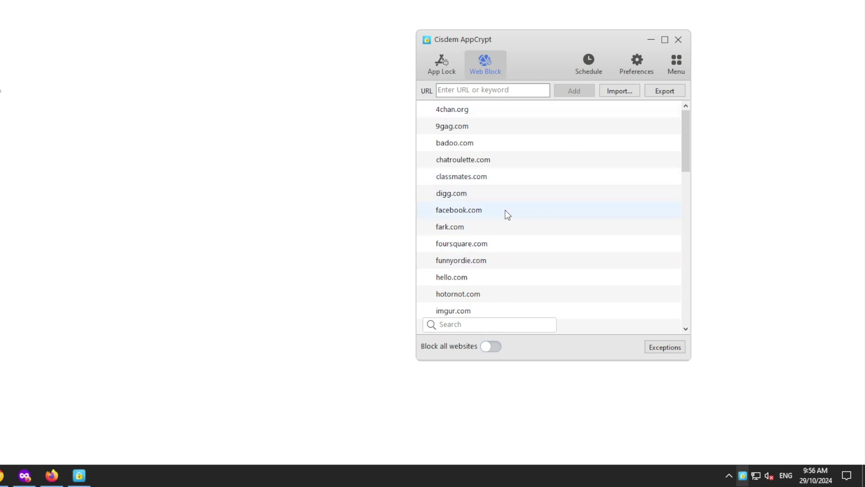
pyautogui.click(482, 215)
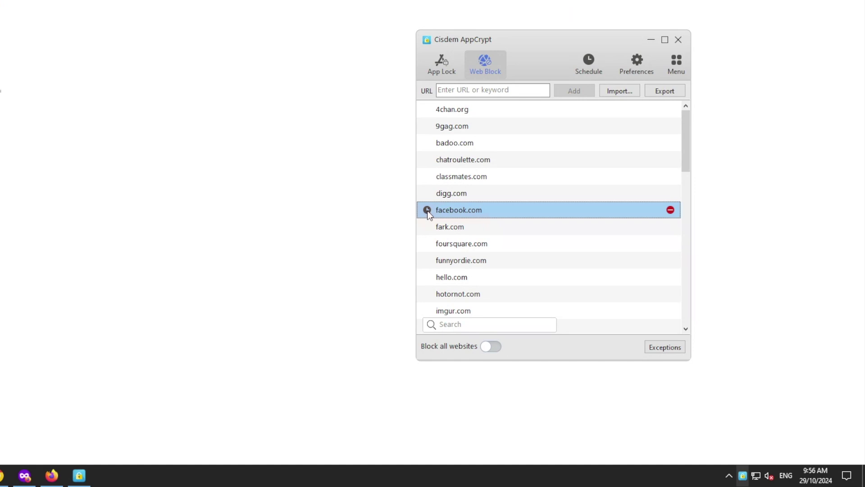
pyautogui.click(428, 210)
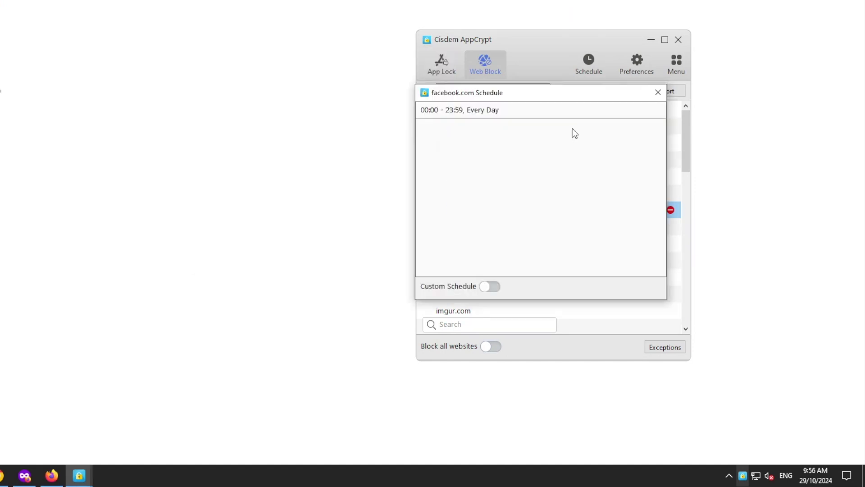
pyautogui.click(495, 287)
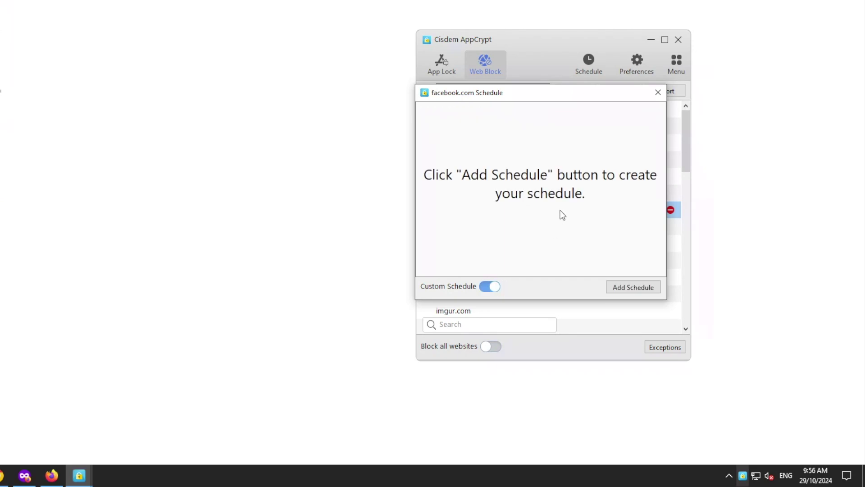
pyautogui.click(616, 287)
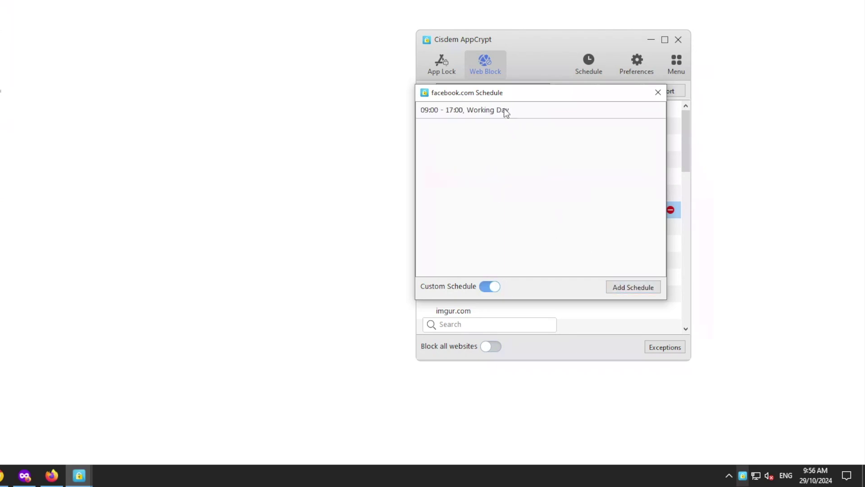
pyautogui.click(504, 108)
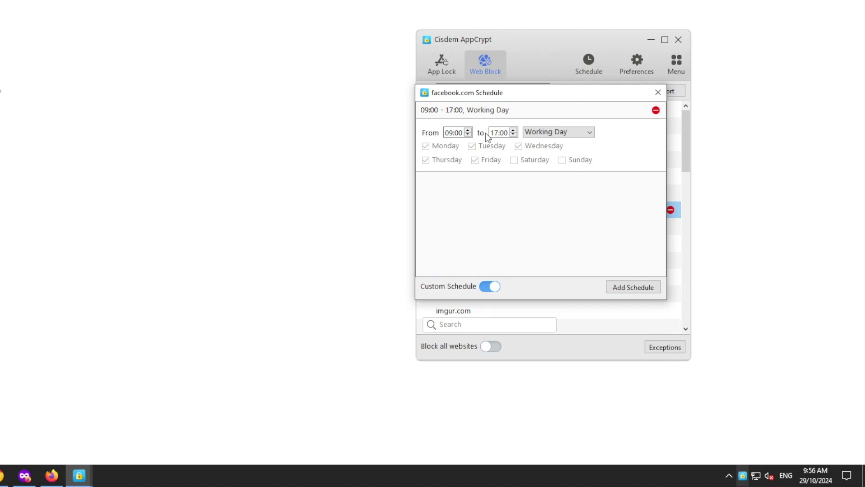
pyautogui.click(554, 131)
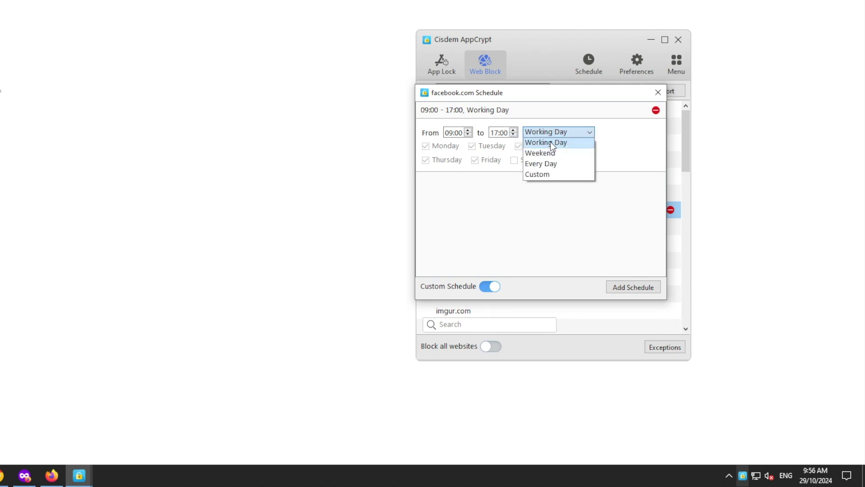
pyautogui.click(553, 142)
# - Add a second facebook.com schedule for weekends, 09:00–12:00
pyautogui.click(625, 287)
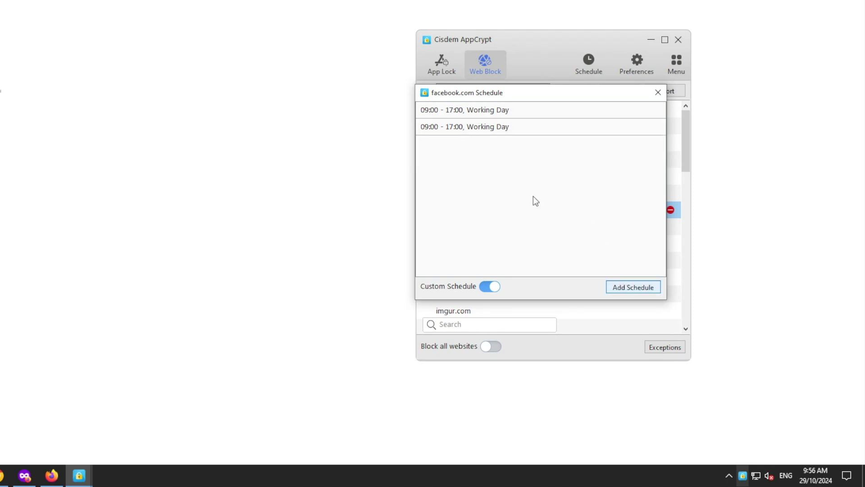
pyautogui.click(505, 128)
pyautogui.click(565, 150)
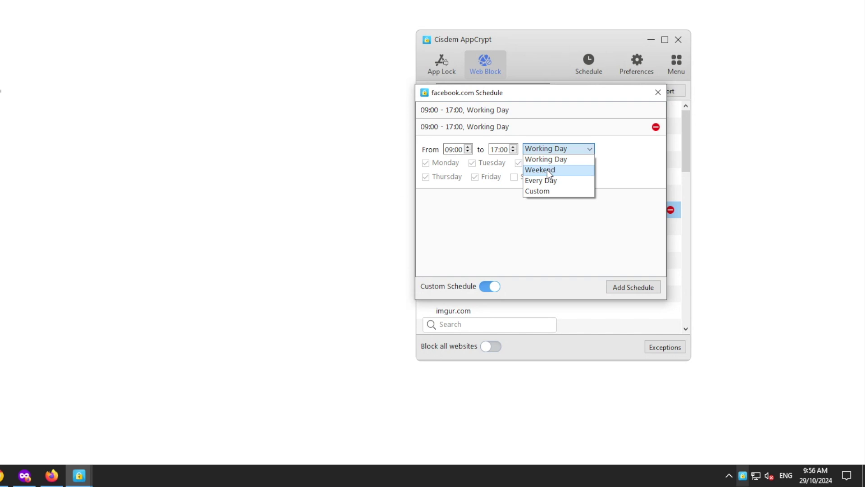
pyautogui.click(547, 169)
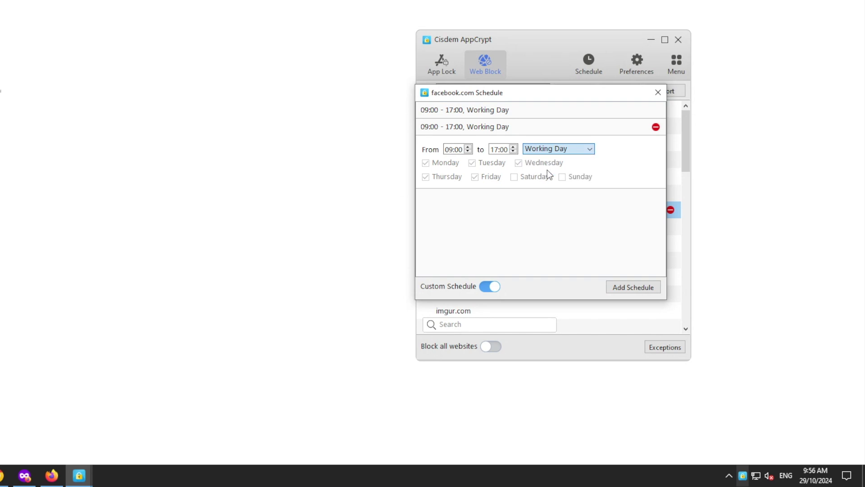
pyautogui.click(513, 147)
pyautogui.click(513, 147)
pyautogui.click(513, 147)
pyautogui.click(513, 147)
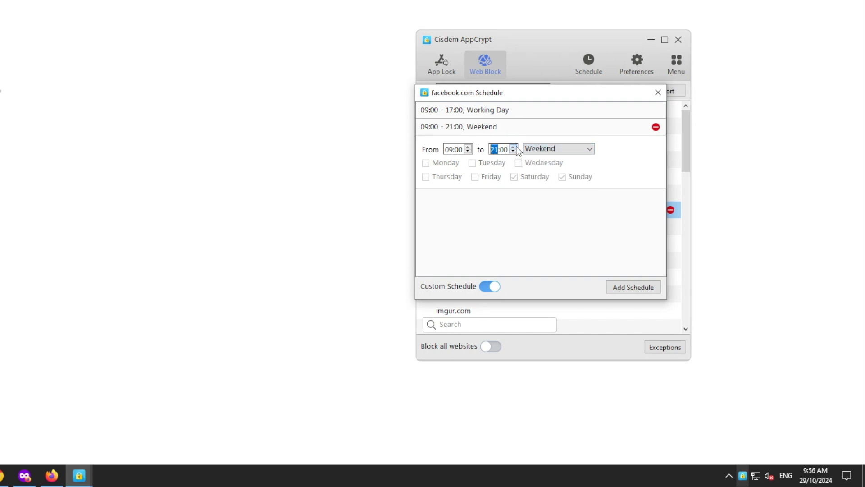
pyautogui.click(513, 152)
pyautogui.click(513, 152)
pyautogui.click(514, 151)
pyautogui.click(513, 152)
pyautogui.click(514, 151)
pyautogui.click(513, 151)
pyautogui.click(513, 151)
pyautogui.click(513, 152)
pyautogui.click(513, 152)
pyautogui.click(526, 195)
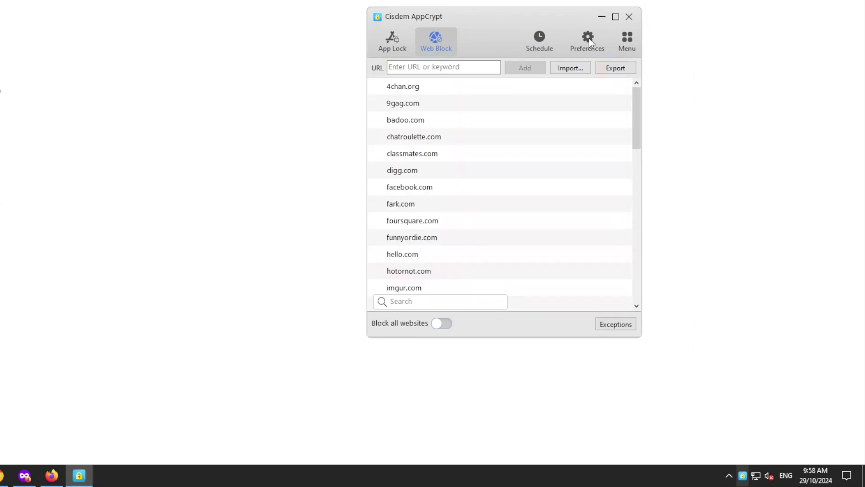
# - In AppCrypt Preferences, minimize the main window and enable Launch at system startup
pyautogui.click(588, 40)
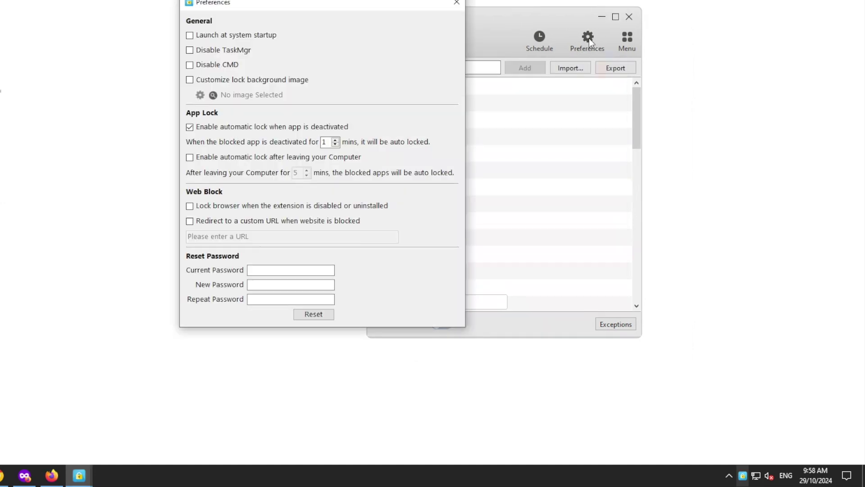
pyautogui.moveTo(428, 6); pyautogui.dragTo(601, 15)
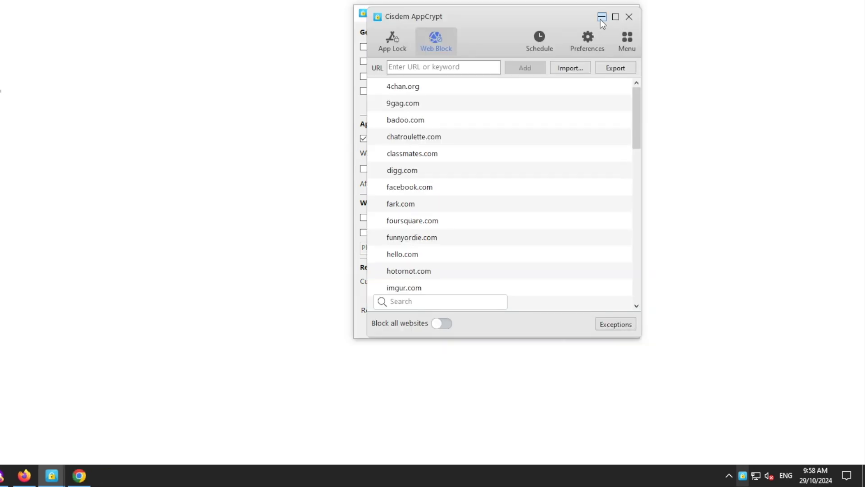
pyautogui.click(601, 21)
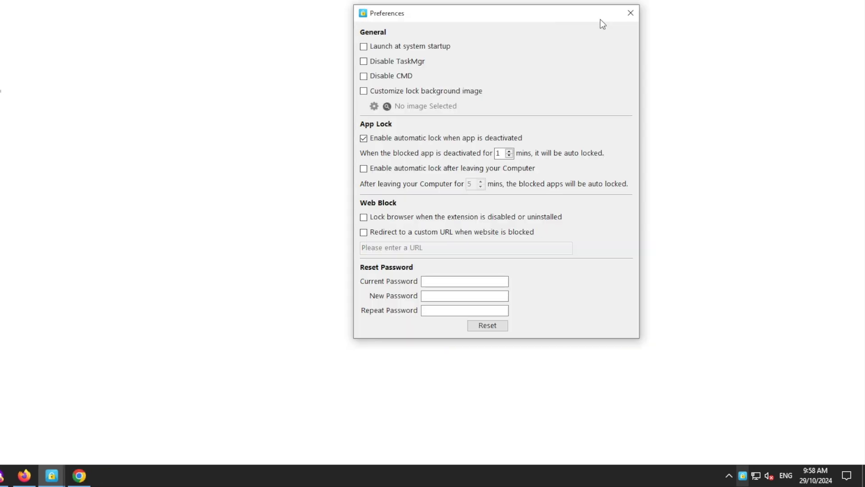
pyautogui.click(371, 49)
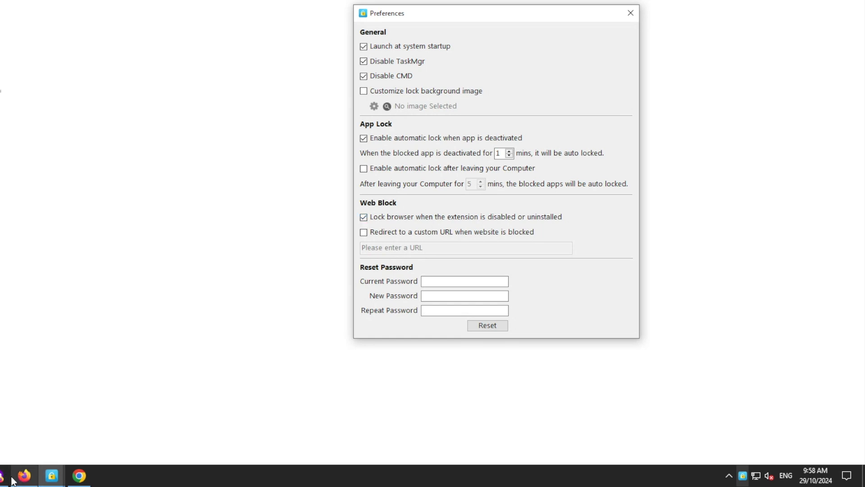
# - Switch the Cisdem Web Blocker extension off from its Chrome extension details page
pyautogui.click(82, 476)
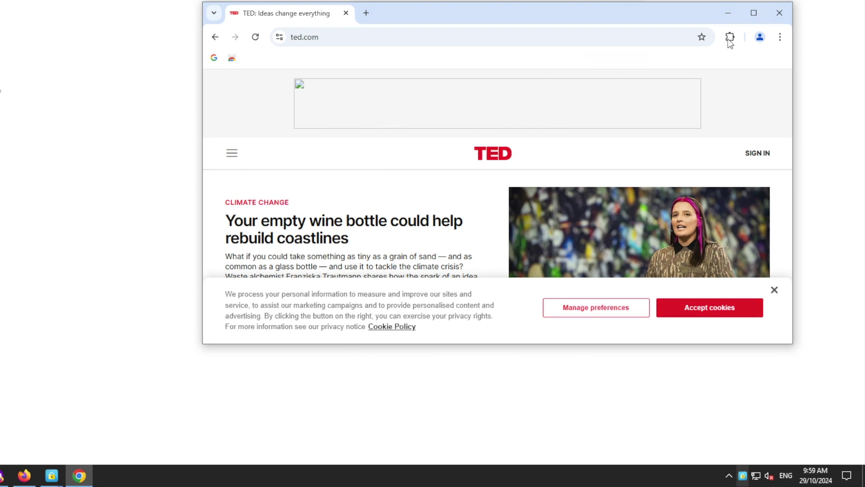
pyautogui.click(730, 37)
pyautogui.click(715, 124)
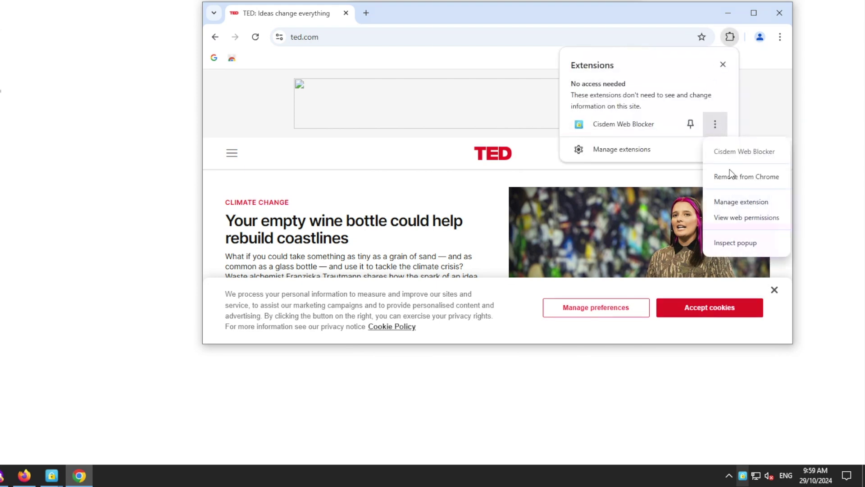
pyautogui.click(731, 203)
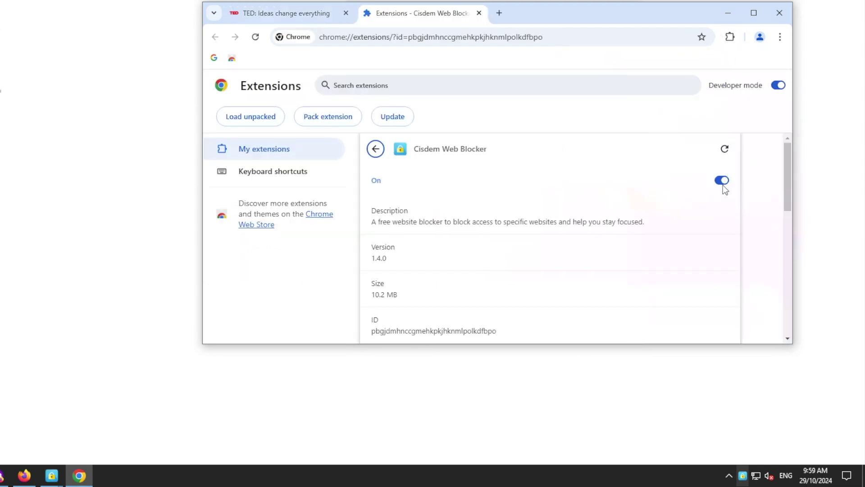
pyautogui.click(721, 180)
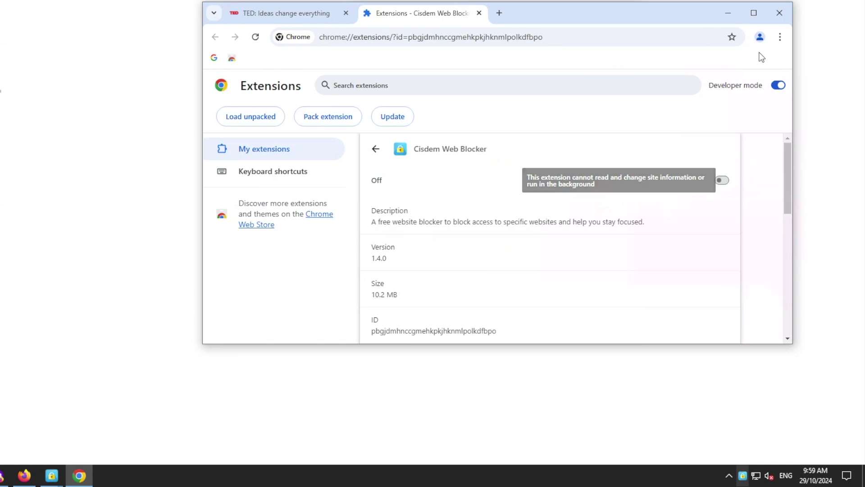